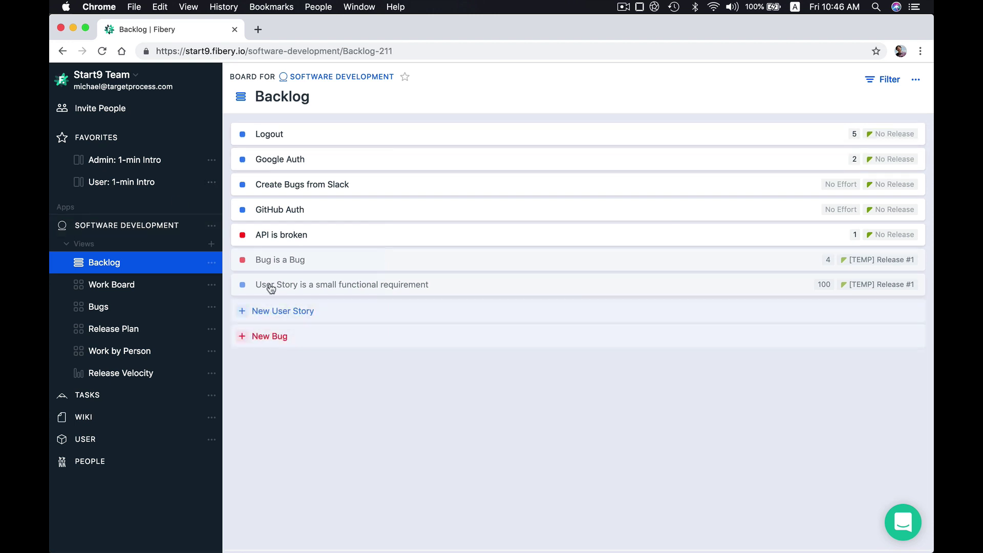
# Step: Open the Software Development app's Work Board from the sidebar
pyautogui.click(94, 293)
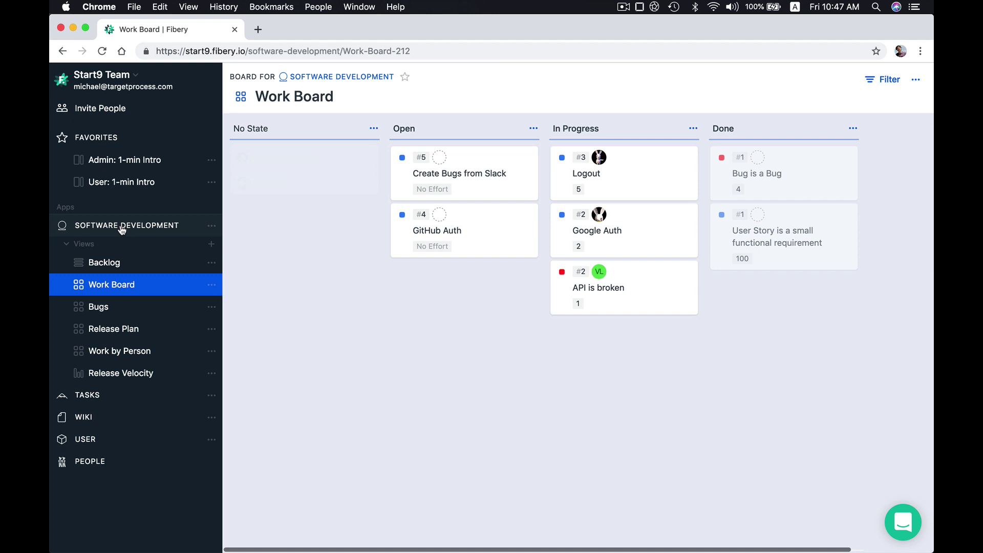
# Step: Open the Customize Domain settings from the workspace menu
pyautogui.click(108, 84)
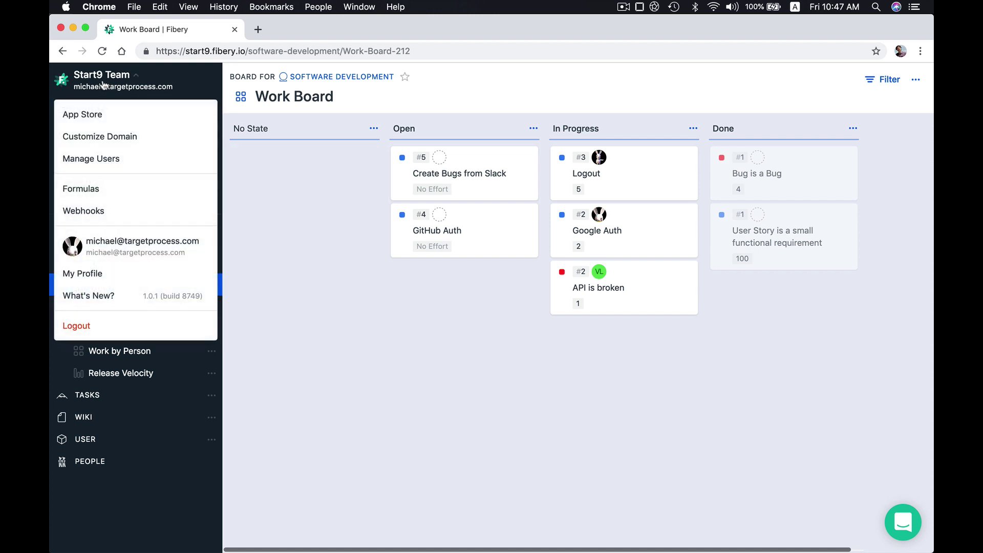
pyautogui.click(94, 142)
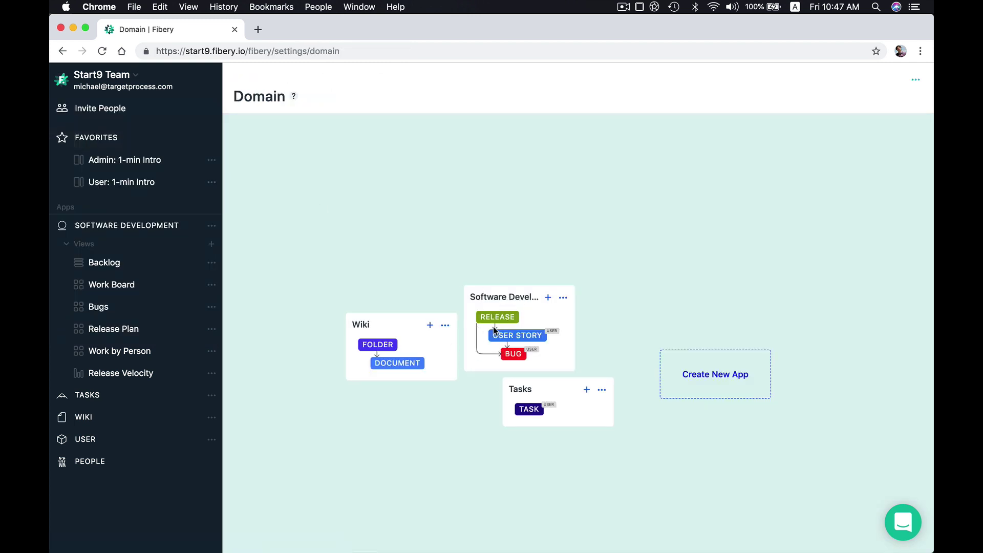
# Step: Create a new indigo type named Iteration in the Software Development app
pyautogui.click(549, 300)
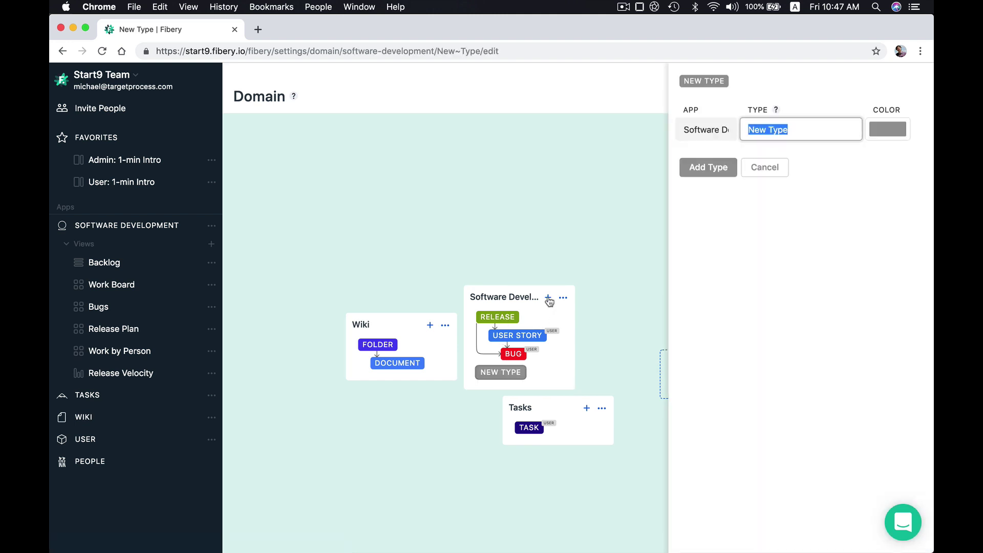
pyautogui.write('Iteration')
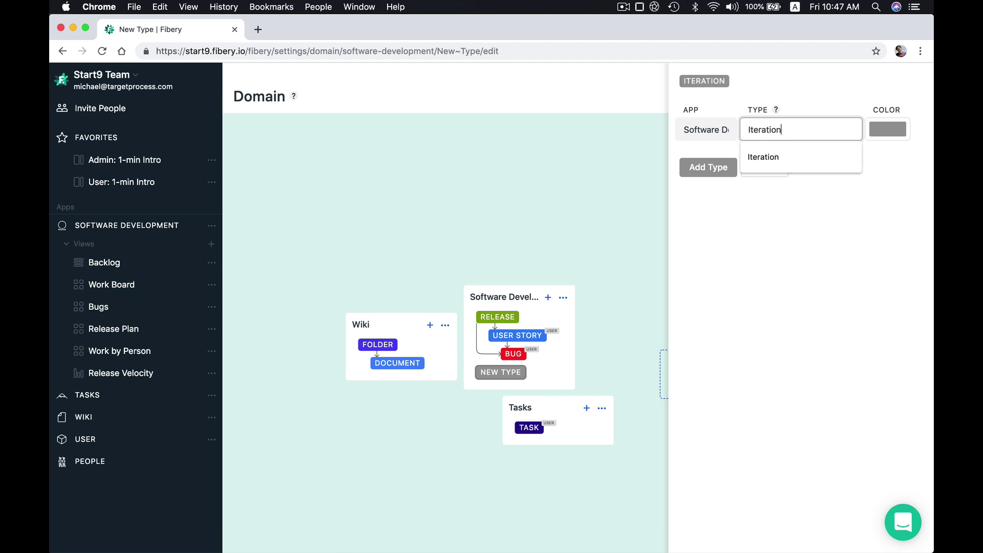
pyautogui.click(799, 156)
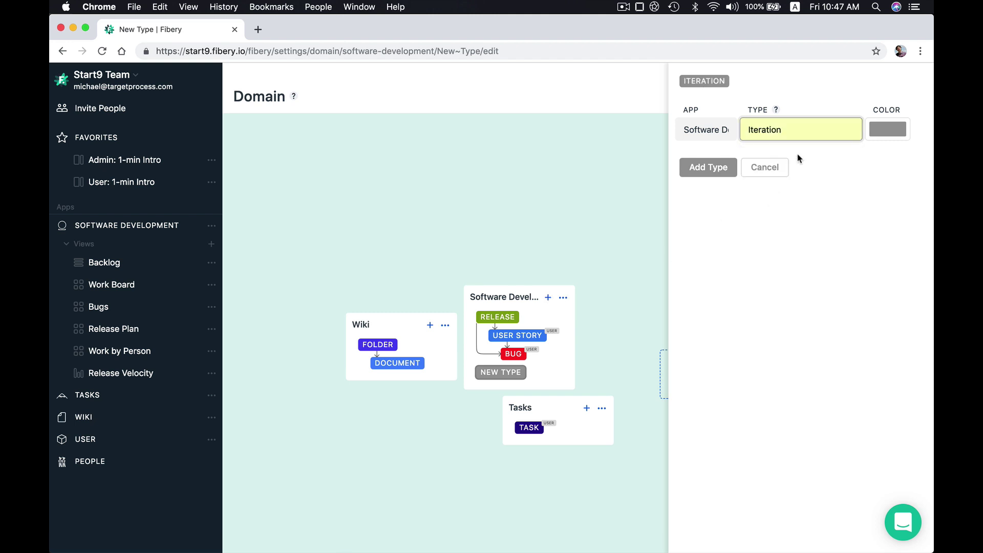
pyautogui.click(898, 125)
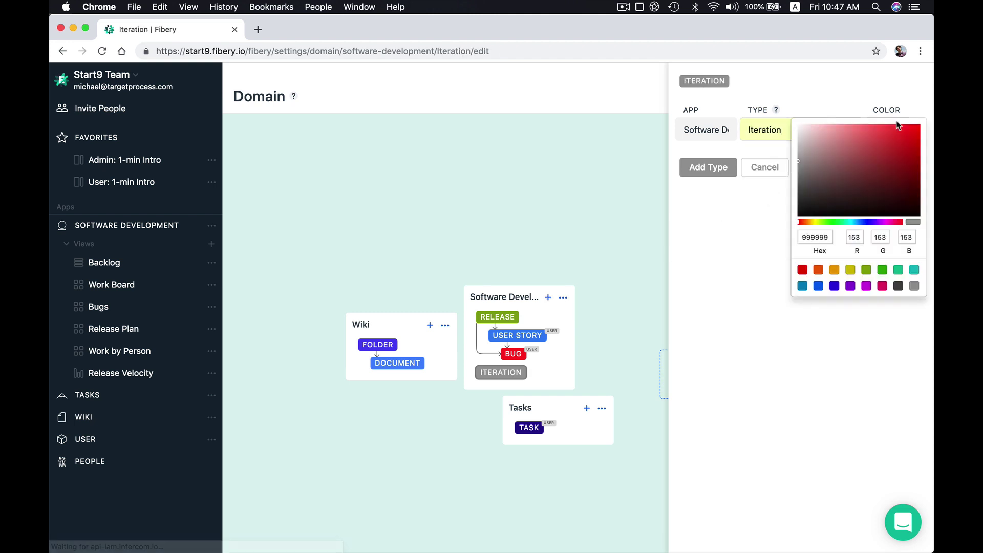
pyautogui.click(834, 285)
pyautogui.click(746, 230)
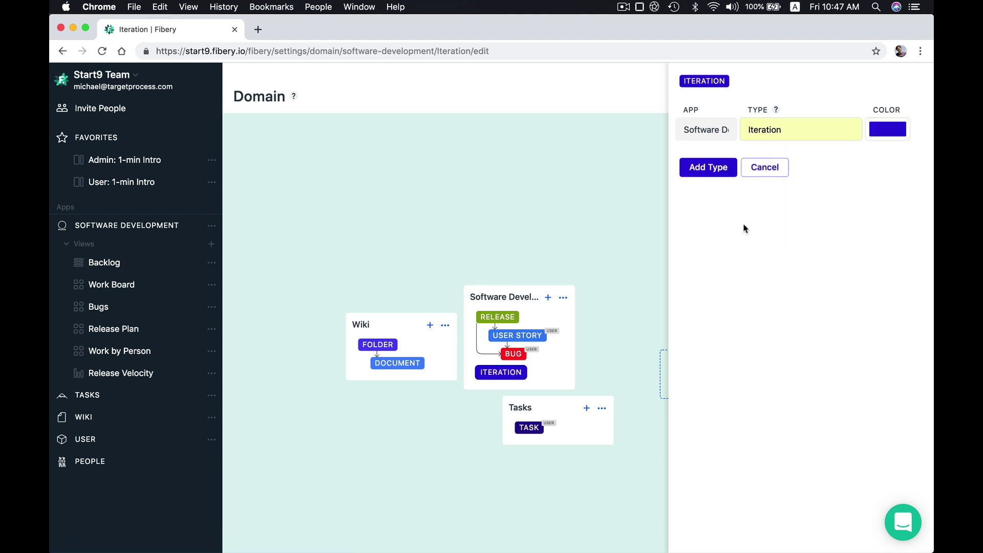
pyautogui.click(701, 171)
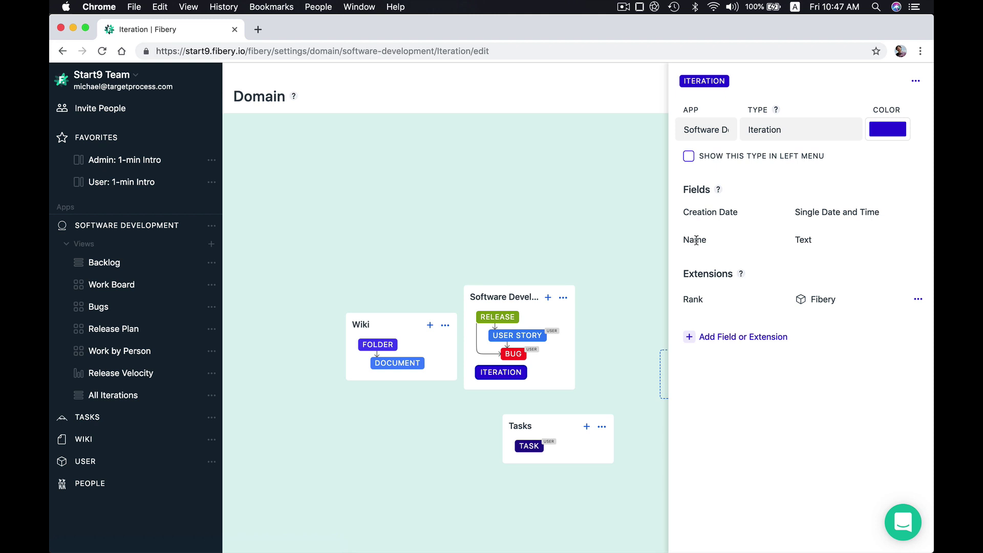
# Step: Add a Planned Dates date field to Iteration with start and end dates
pyautogui.click(719, 339)
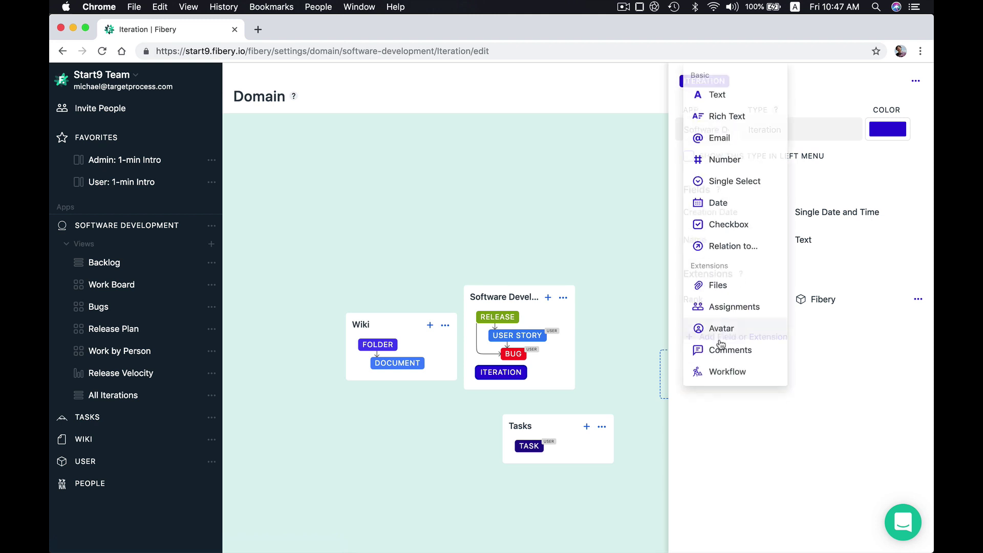
pyautogui.click(731, 205)
pyautogui.write('Planned Dates')
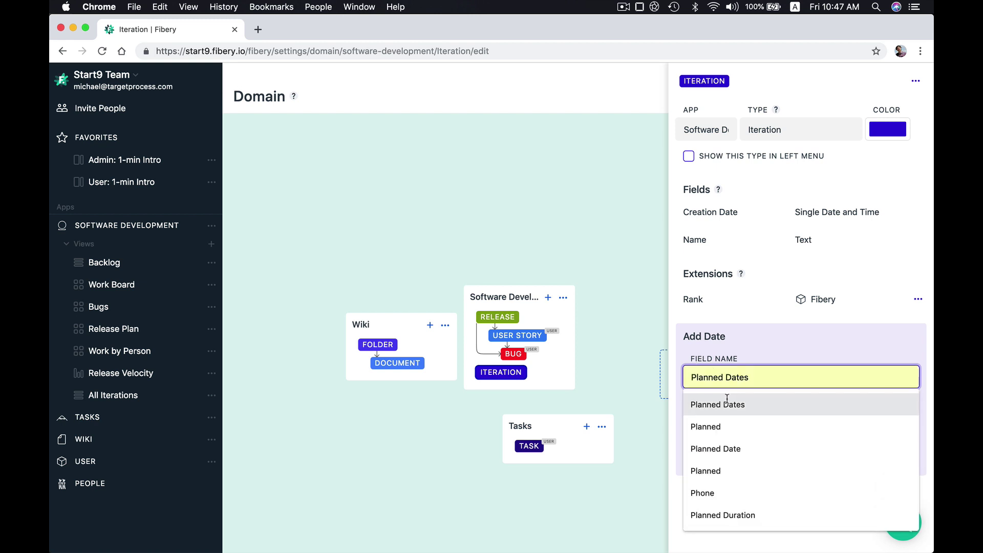
pyautogui.click(728, 405)
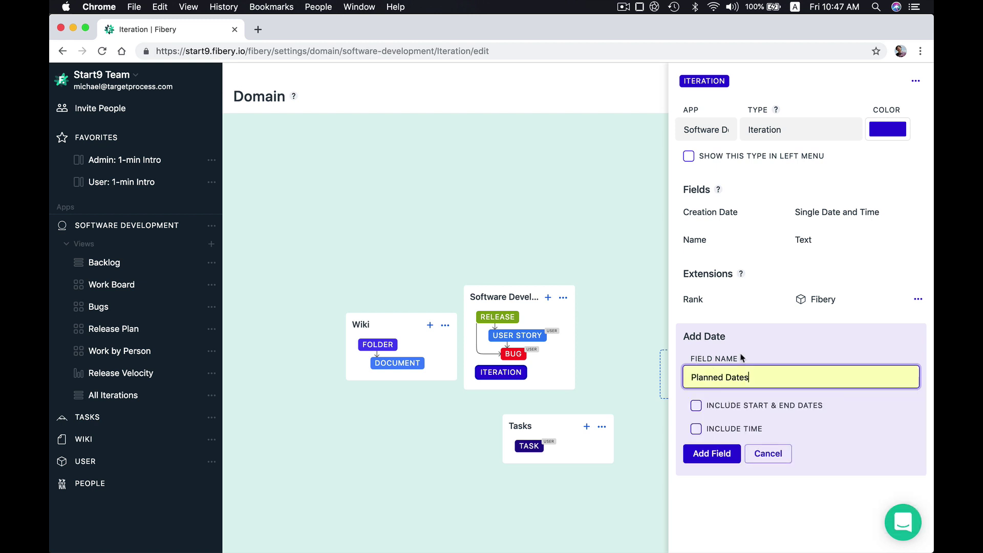
pyautogui.click(695, 406)
pyautogui.click(698, 457)
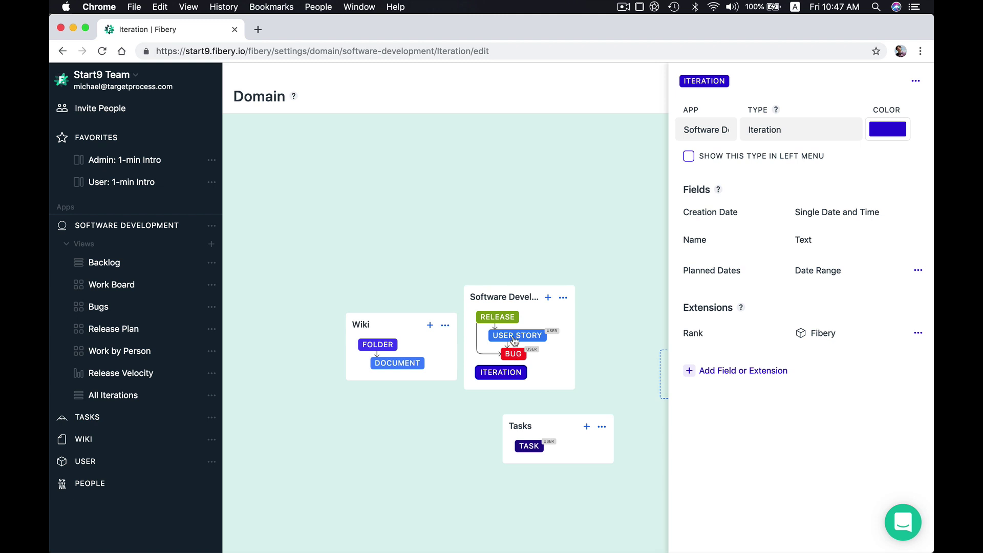
# Step: Add a User Stories relation: an iteration has many user stories, each story one iteration
pyautogui.click(728, 378)
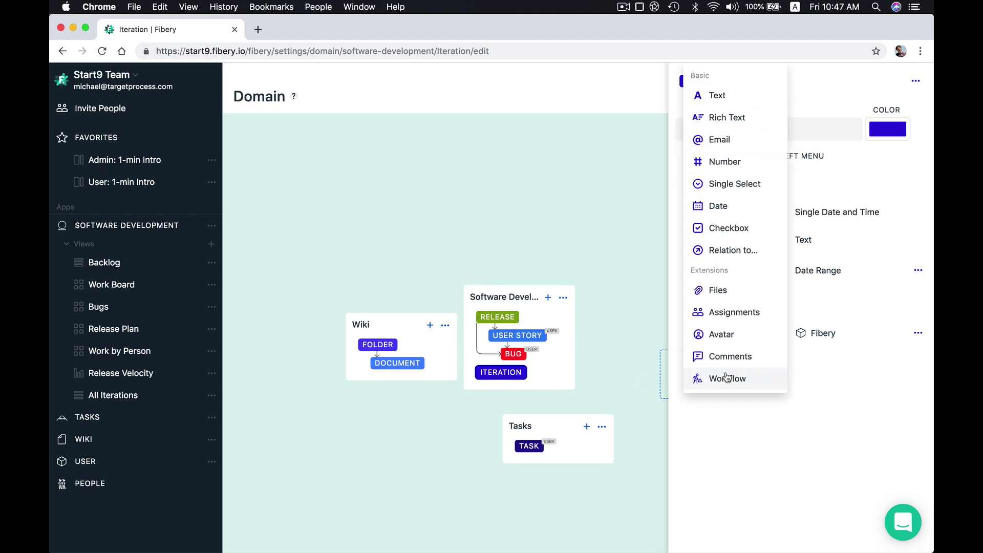
pyautogui.click(734, 250)
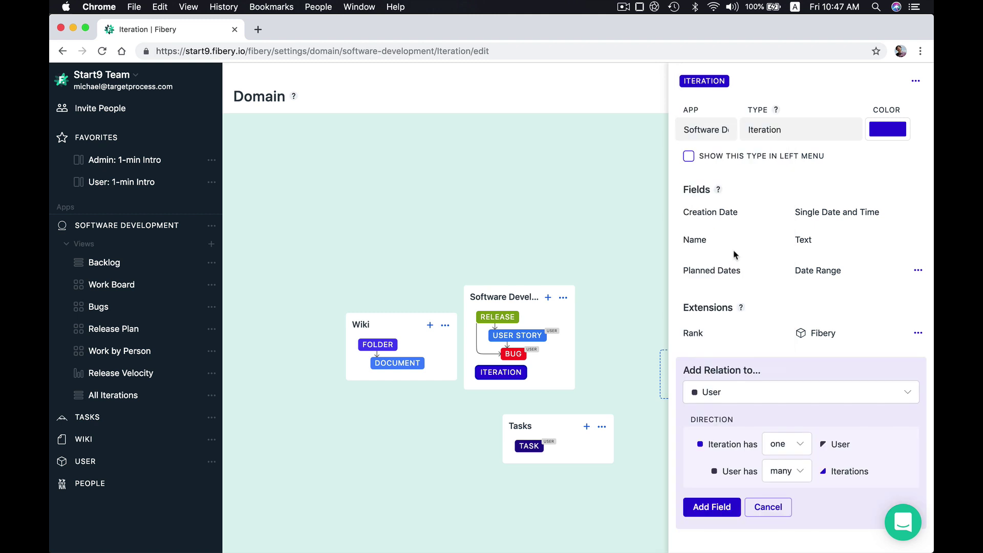
pyautogui.click(730, 391)
pyautogui.scroll(-3, 733, 308)
pyautogui.click(717, 334)
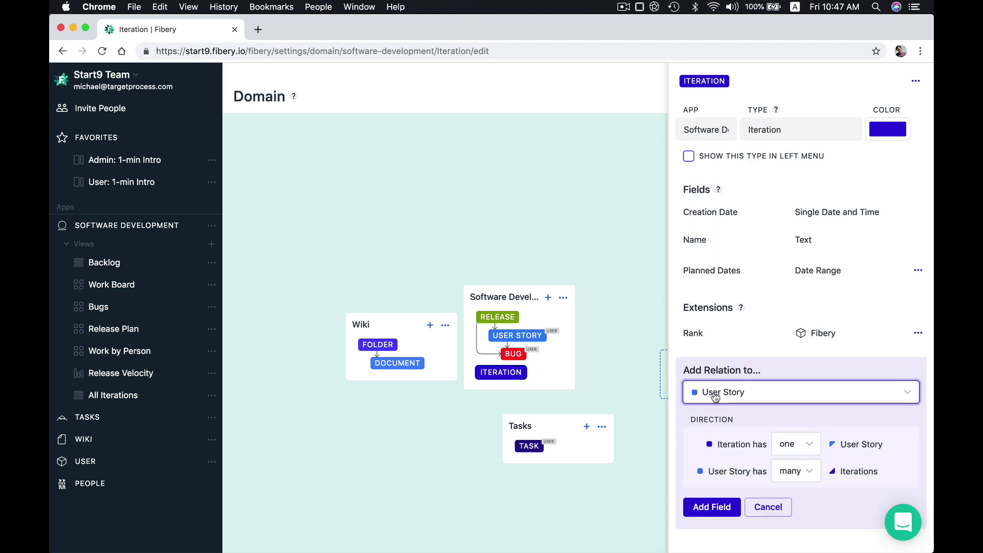
pyautogui.click(795, 444)
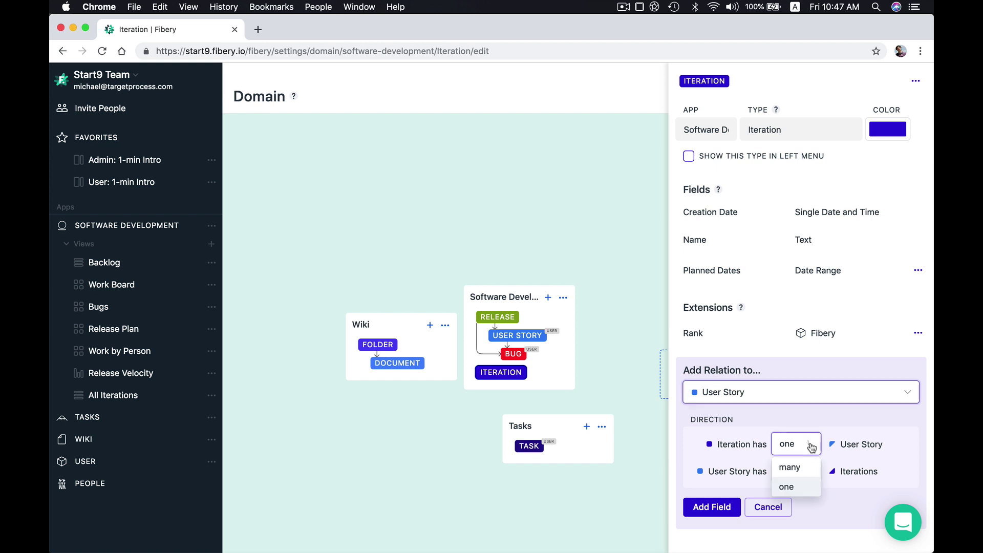
pyautogui.click(795, 466)
pyautogui.click(796, 476)
pyautogui.click(787, 514)
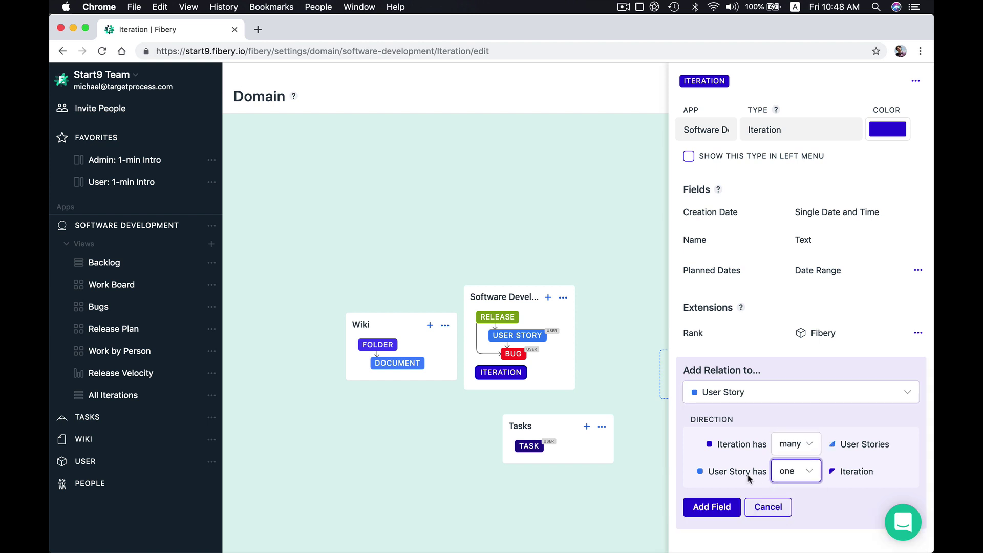
pyautogui.click(700, 509)
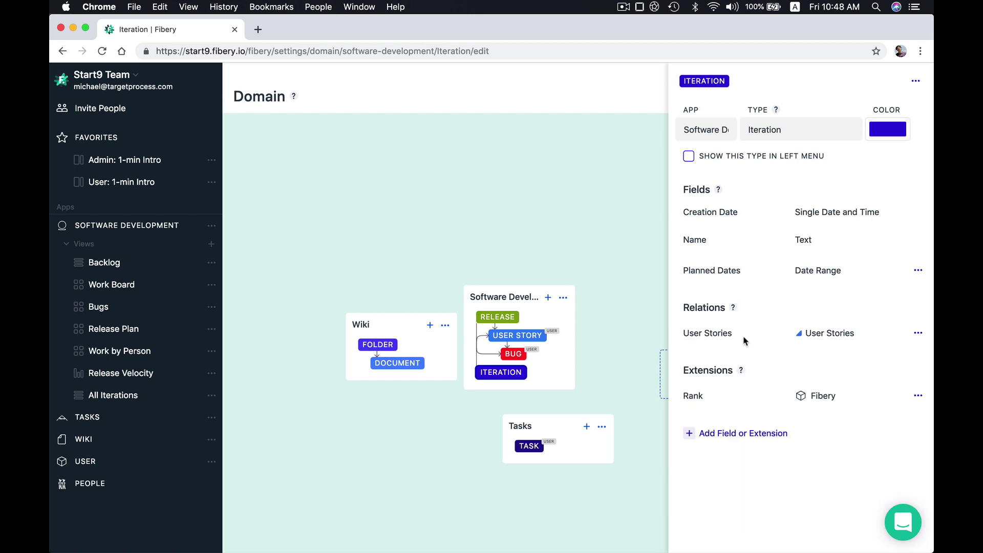
# Step: Add a Bugs relation: an iteration has many bugs, each bug one iteration
pyautogui.click(727, 436)
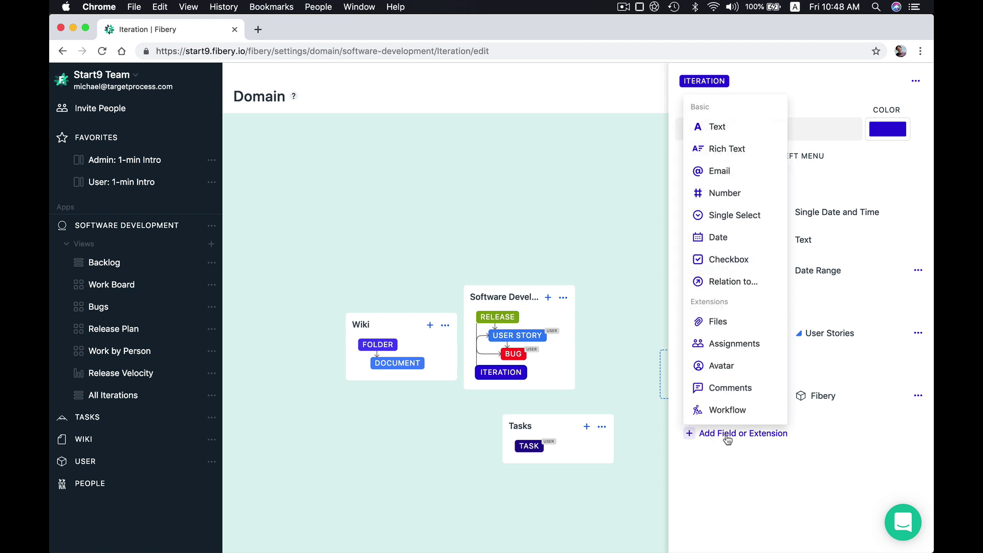
pyautogui.click(729, 283)
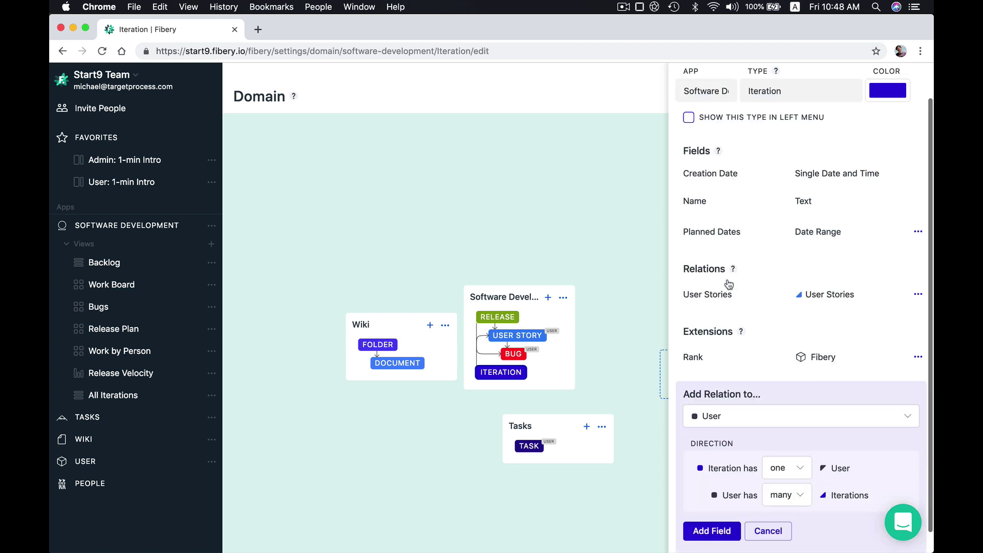
pyautogui.click(738, 416)
pyautogui.scroll(-3, 740, 335)
pyautogui.click(717, 312)
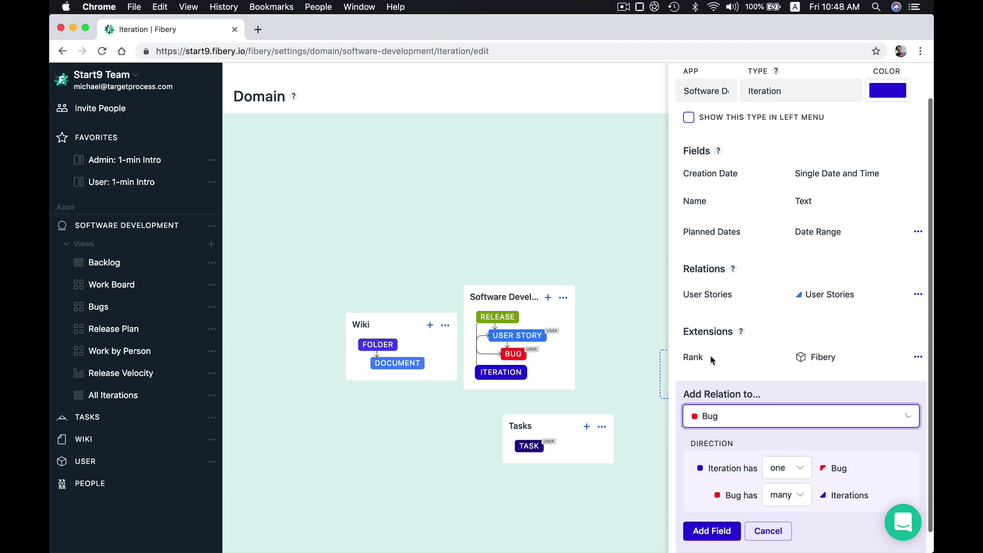
pyautogui.scroll(-1, 709, 451)
pyautogui.click(785, 455)
pyautogui.click(780, 469)
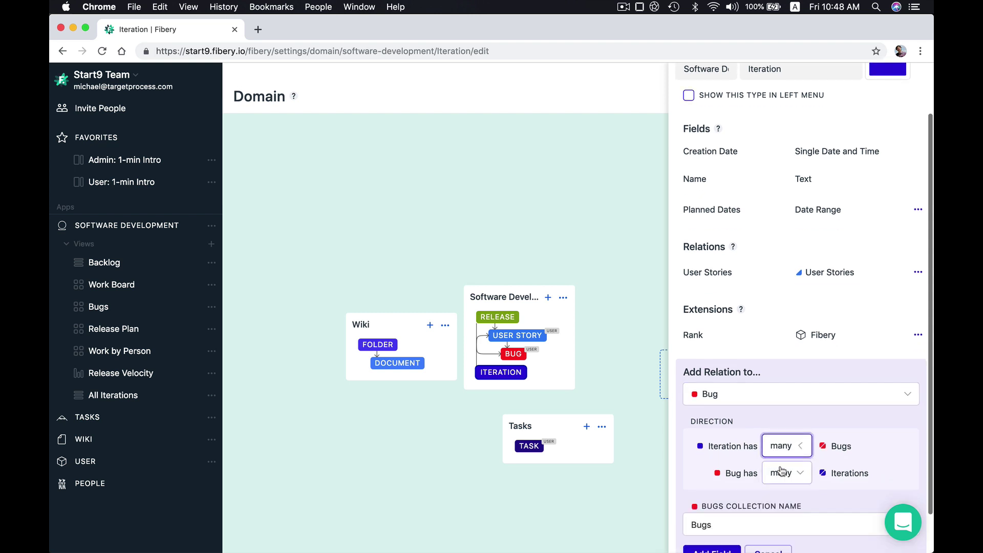
pyautogui.click(785, 472)
pyautogui.click(779, 516)
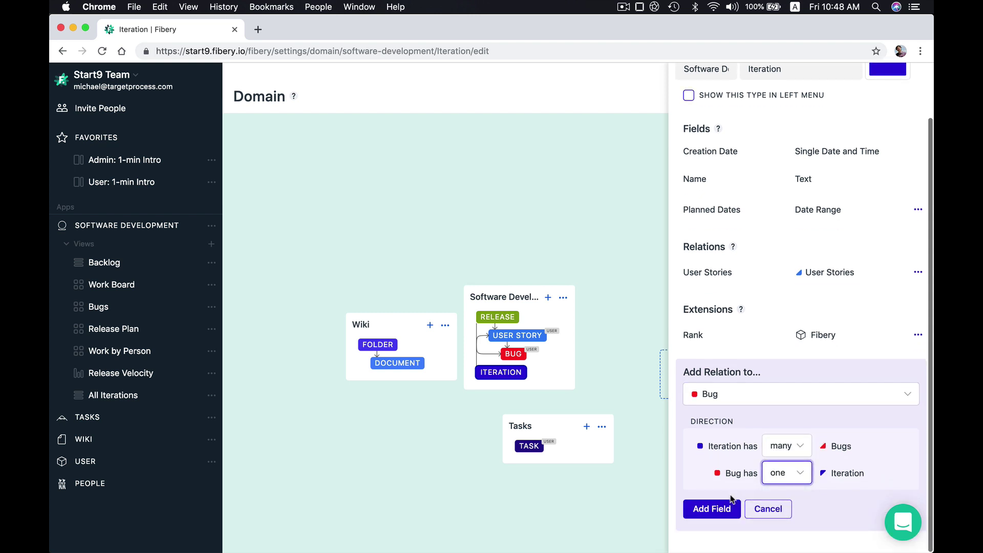
pyautogui.click(712, 510)
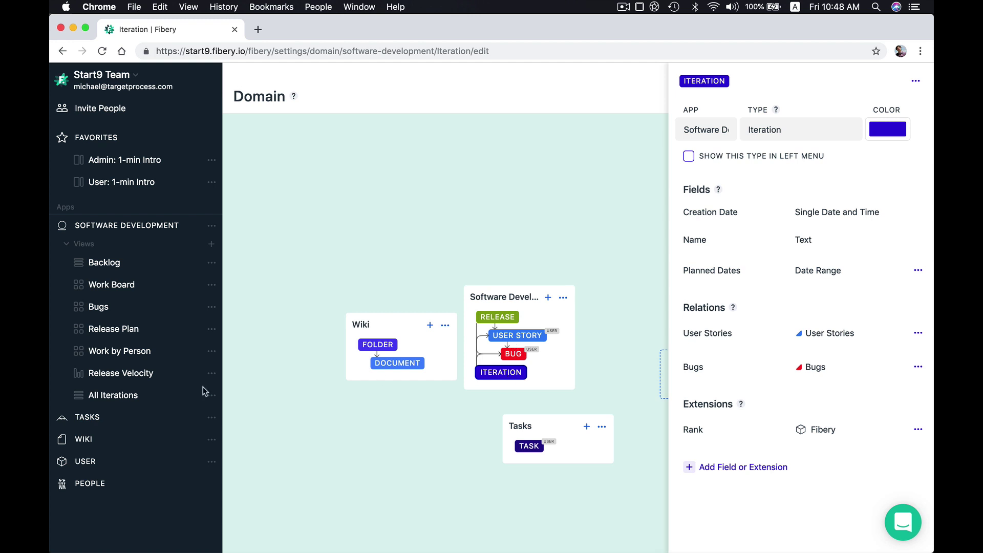
# Step: Rename the Sample Iteration record to 'Iteration 1' in All Iterations
pyautogui.click(106, 402)
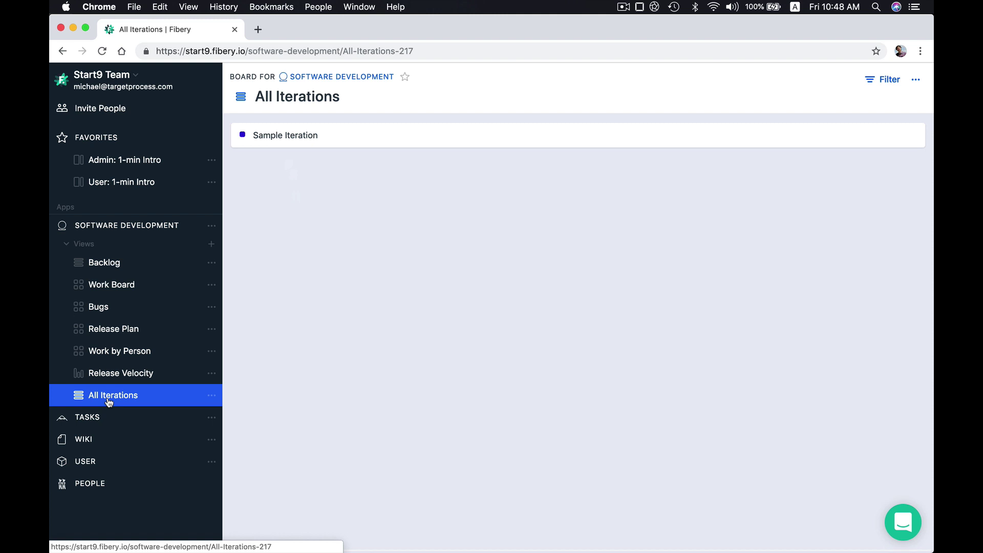
pyautogui.click(325, 136)
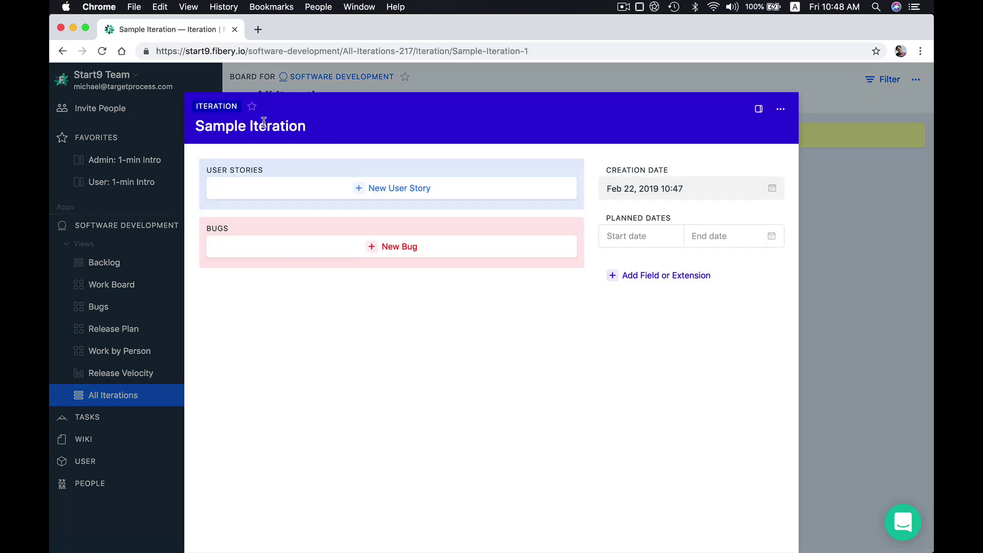
pyautogui.tripleClick(263, 123)
pyautogui.moveTo(196, 126); pyautogui.dragTo(251, 126)
pyautogui.press('BackSpace')
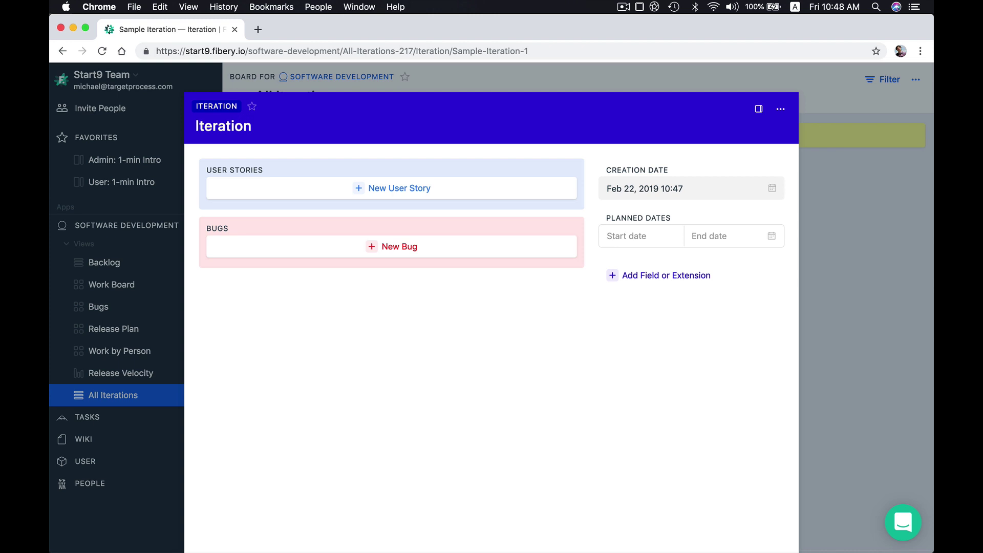
pyautogui.write('1')
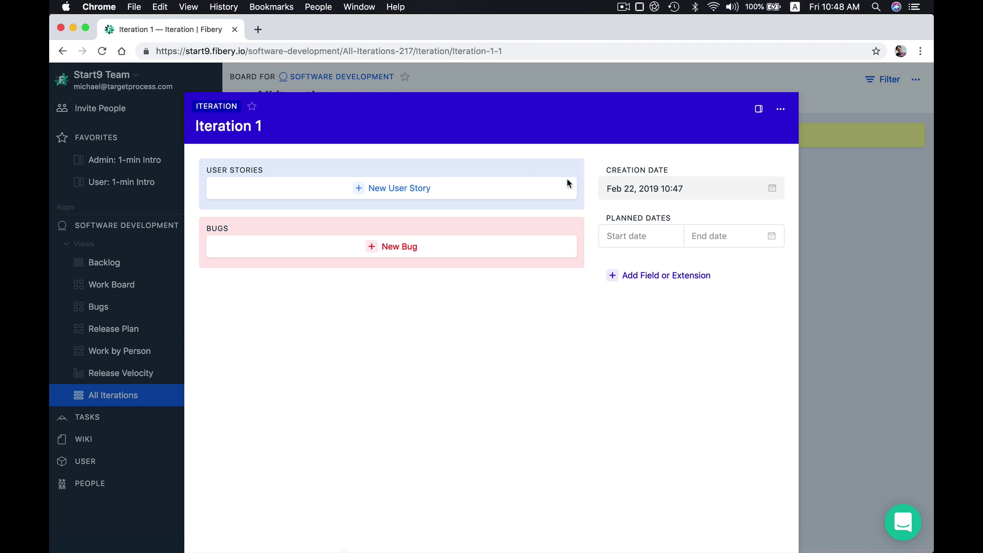
# Step: Set Iteration 1's planned dates to Feb 25 – Mar 1, 2019
pyautogui.click(629, 240)
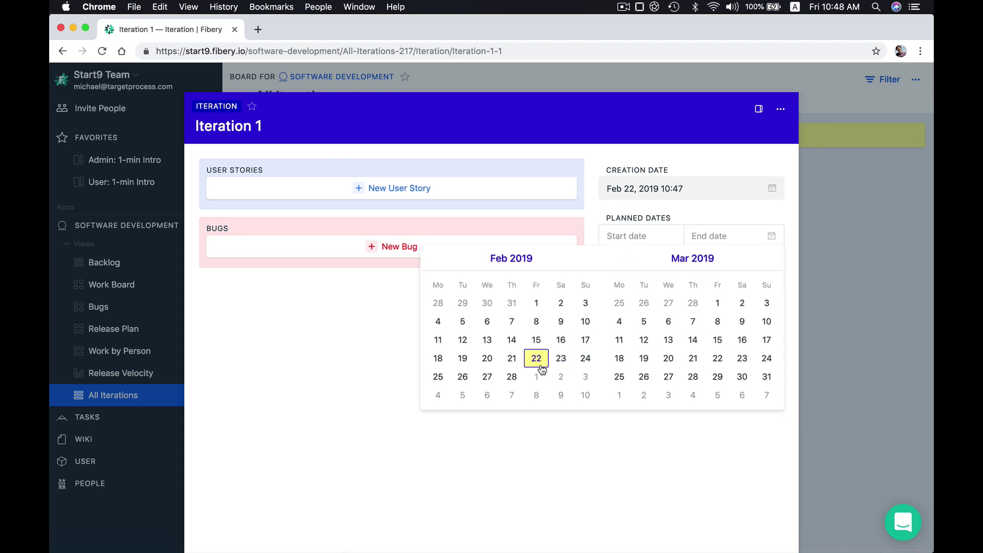
pyautogui.click(438, 377)
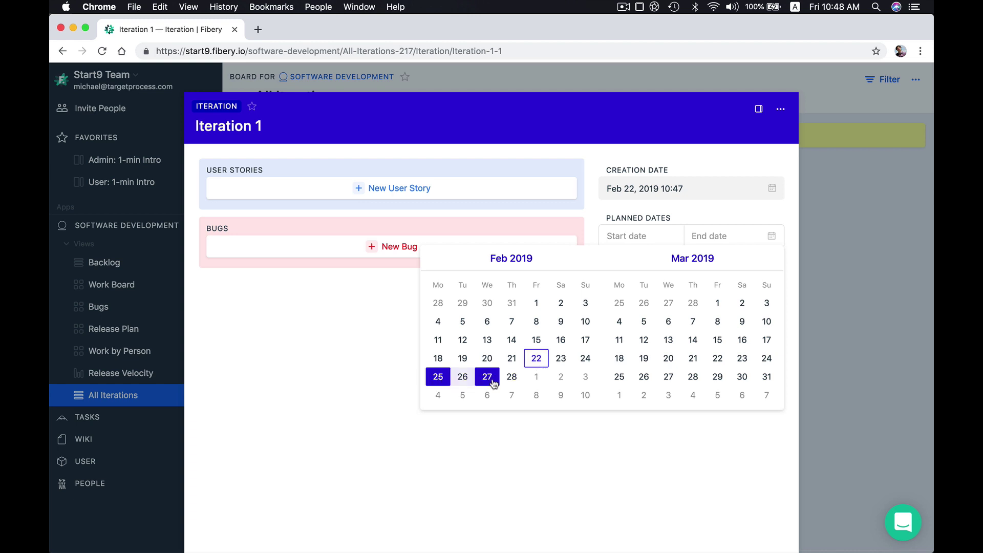
pyautogui.click(535, 378)
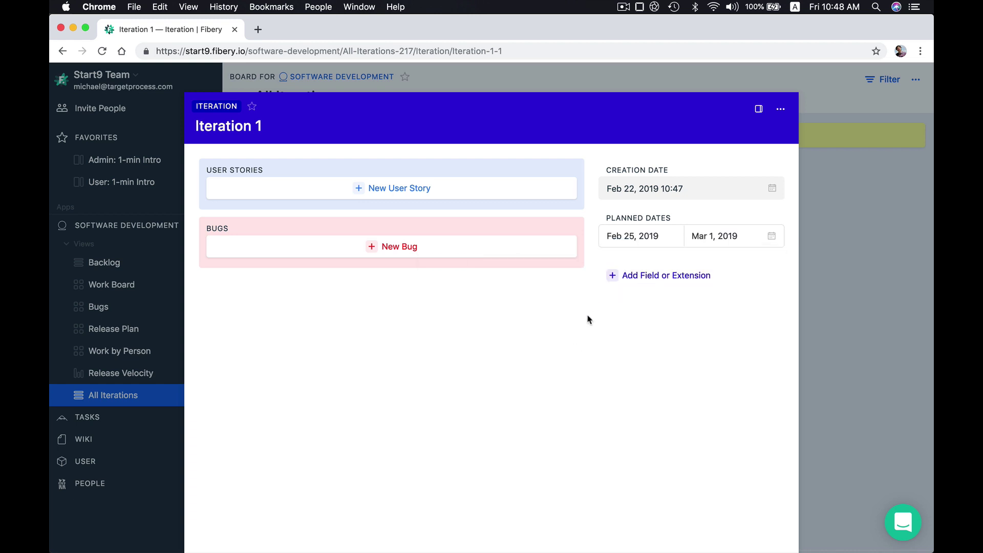
pyautogui.click(797, 168)
# Step: Add a new iteration named 'Iteration 2'
pyautogui.click(396, 169)
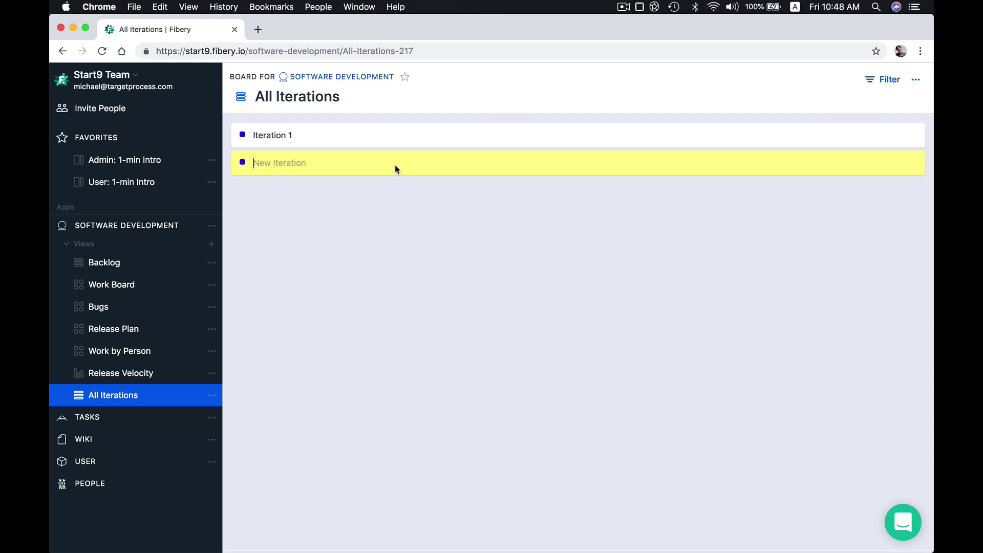
pyautogui.write('Iteration 2')
pyautogui.press('Return')
# Step: Set Iteration 2's planned dates to Mar 4 – Mar 8, 2019
pyautogui.click(369, 165)
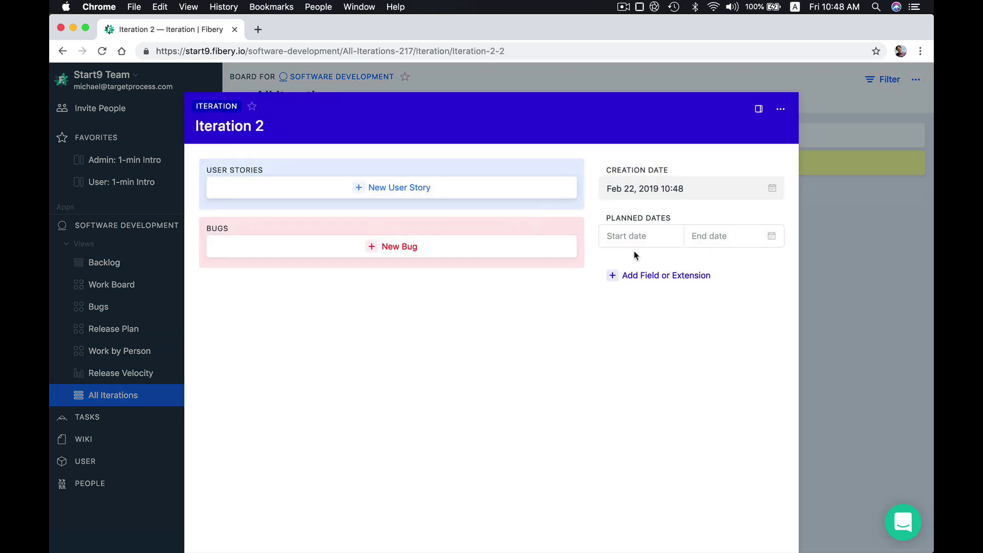
pyautogui.click(631, 235)
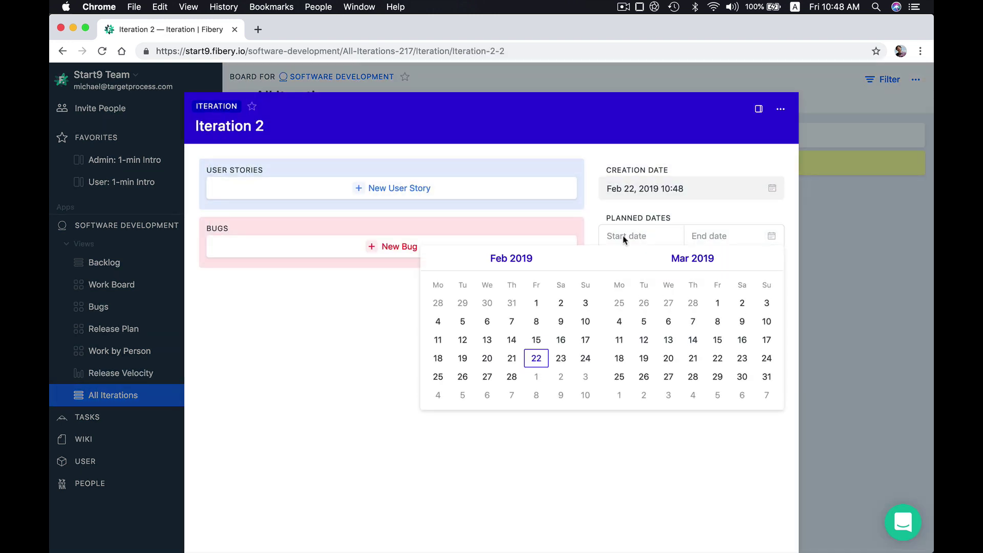
pyautogui.click(439, 396)
pyautogui.click(537, 396)
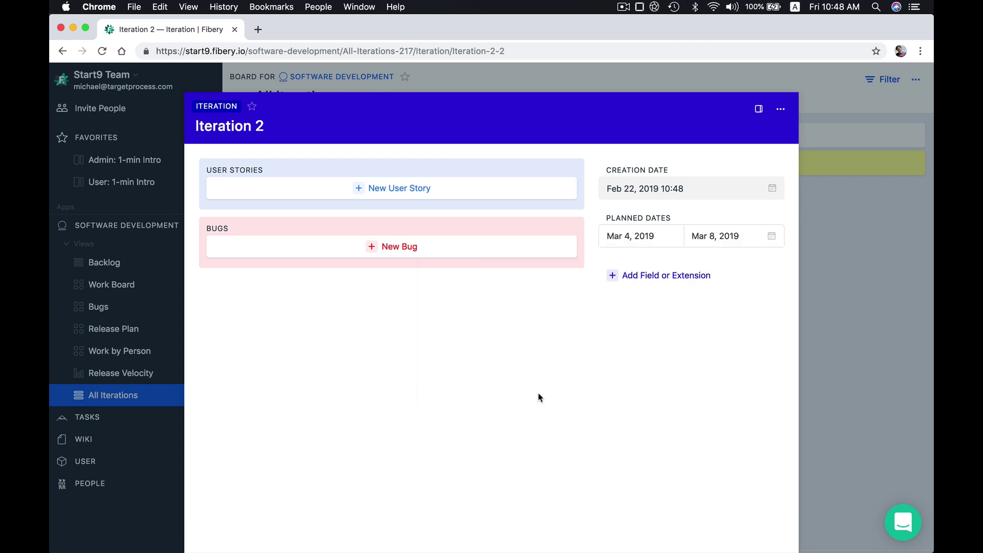
pyautogui.click(863, 224)
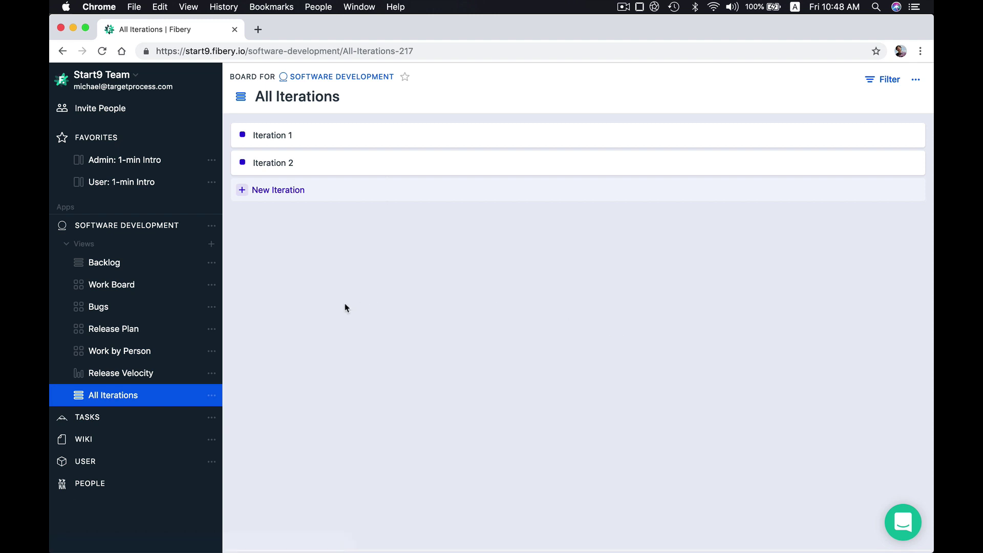
# Step: Create a new board view named 'Iteration Plan'
pyautogui.click(214, 245)
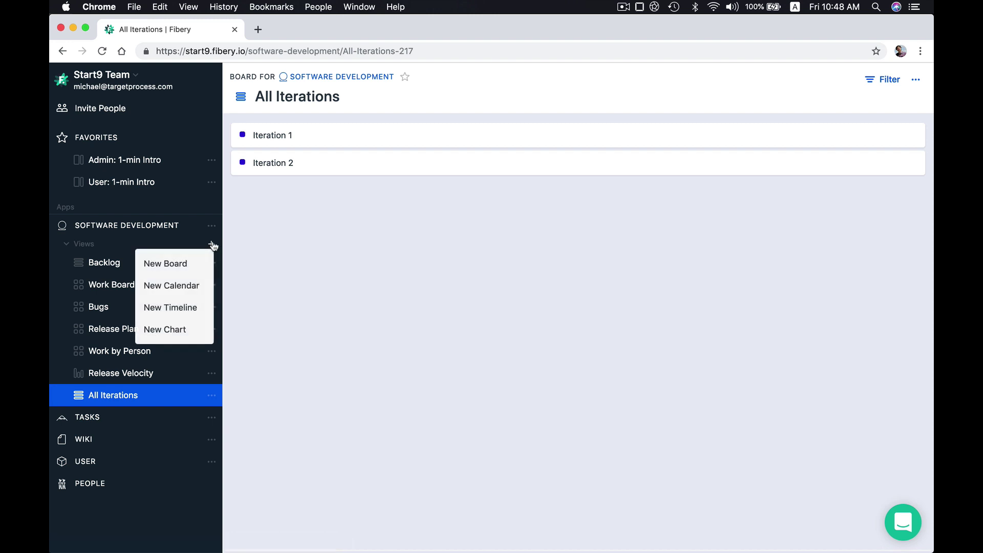
pyautogui.click(168, 266)
pyautogui.click(331, 98)
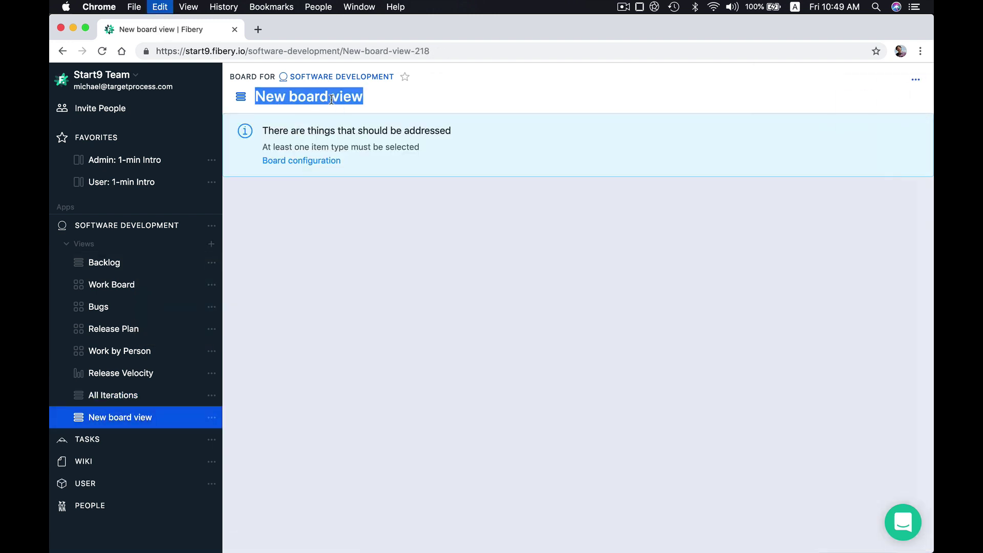
pyautogui.write('Iteration Plan')
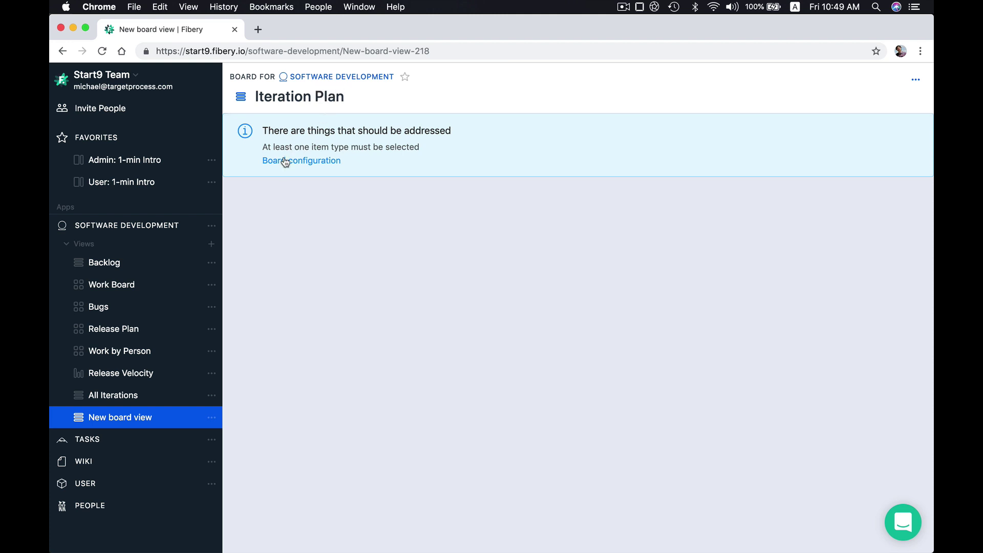
# Step: Configure the board with User Stories and Bugs as cards and Iteration as columns
pyautogui.click(284, 161)
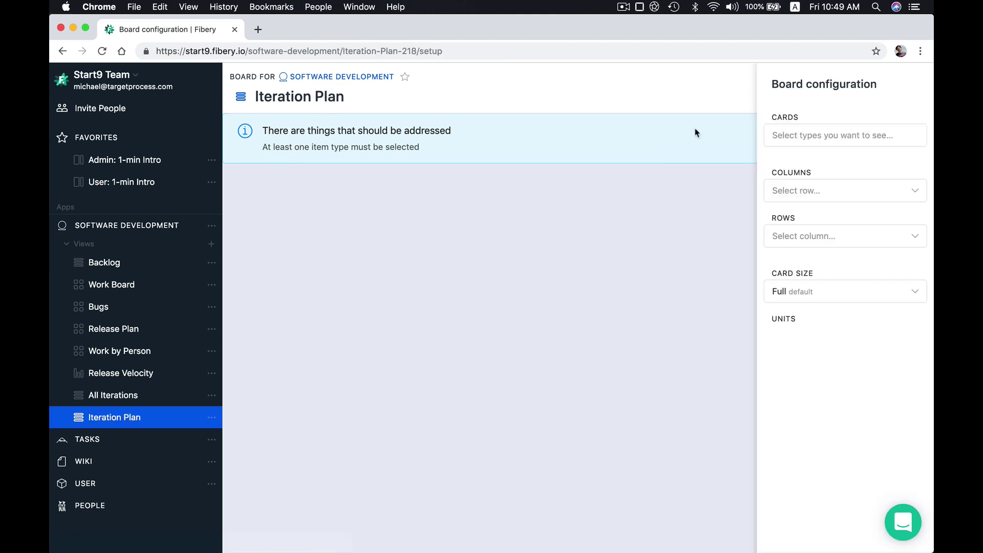
pyautogui.click(804, 133)
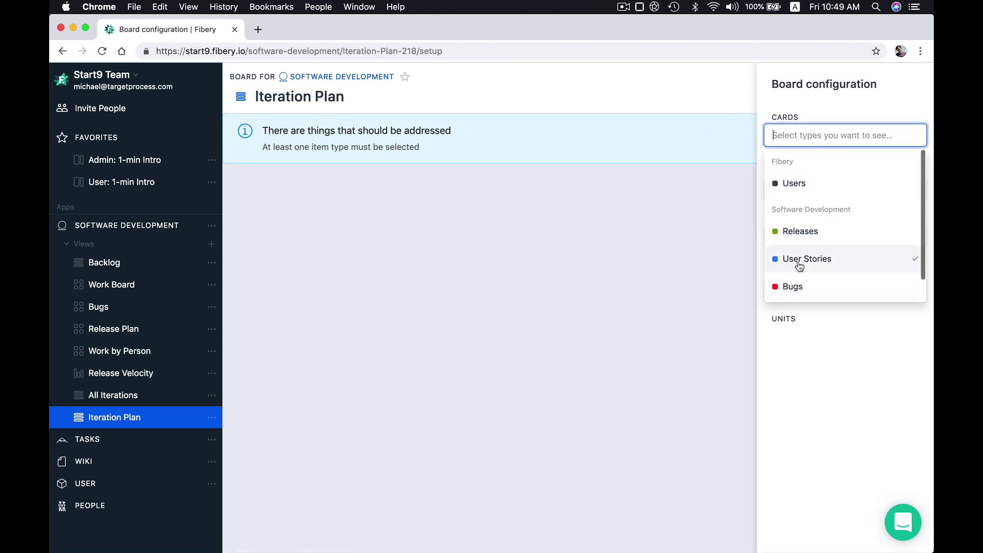
pyautogui.click(858, 260)
pyautogui.click(784, 158)
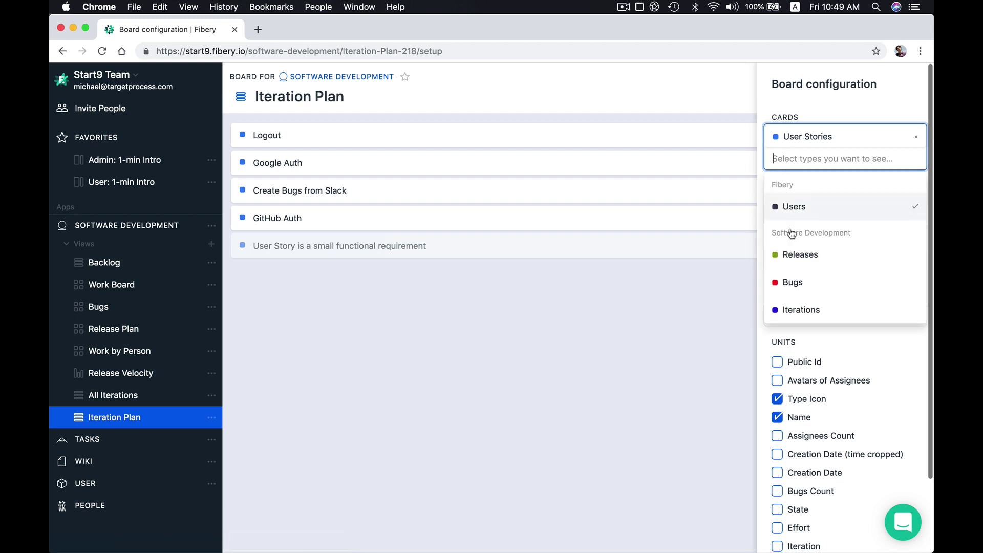
pyautogui.click(791, 282)
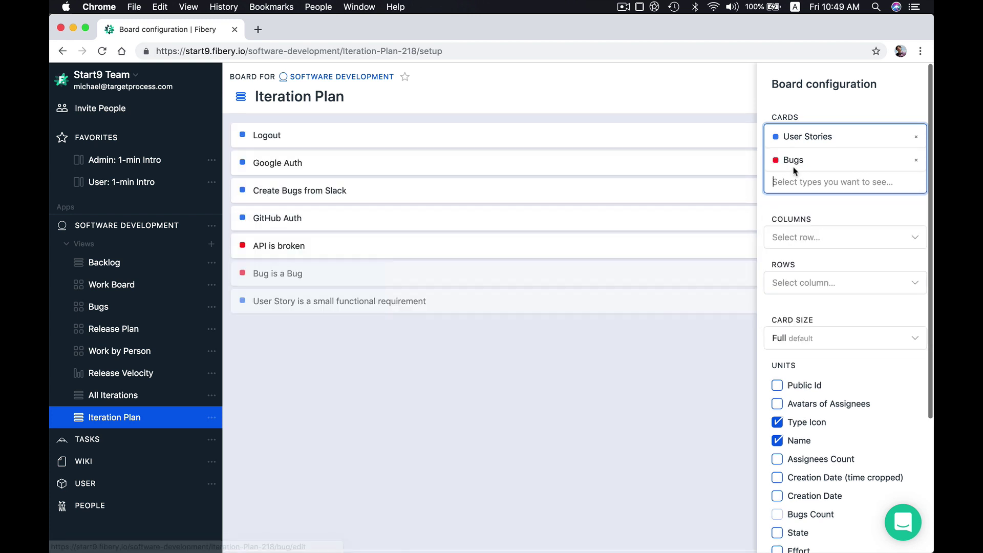
pyautogui.click(792, 237)
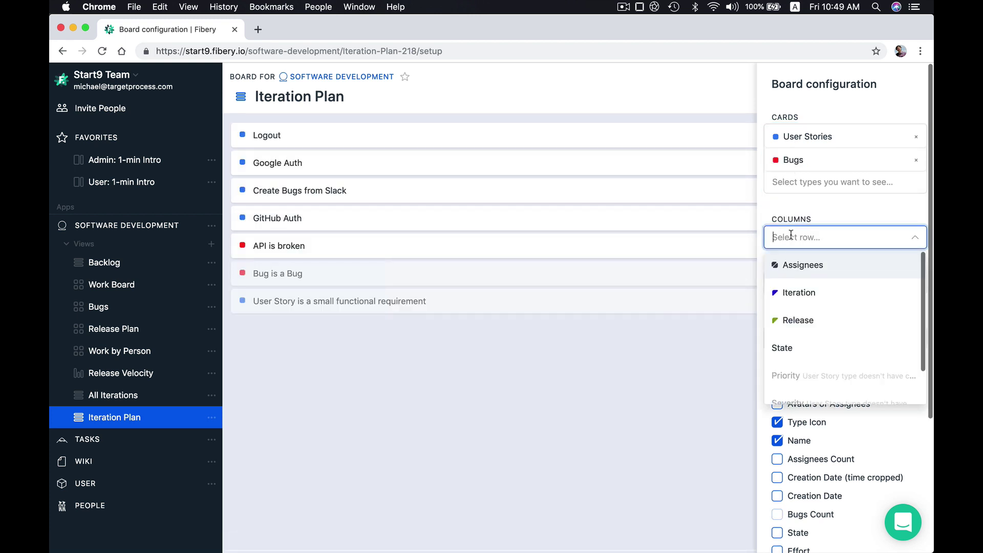
pyautogui.click(787, 300)
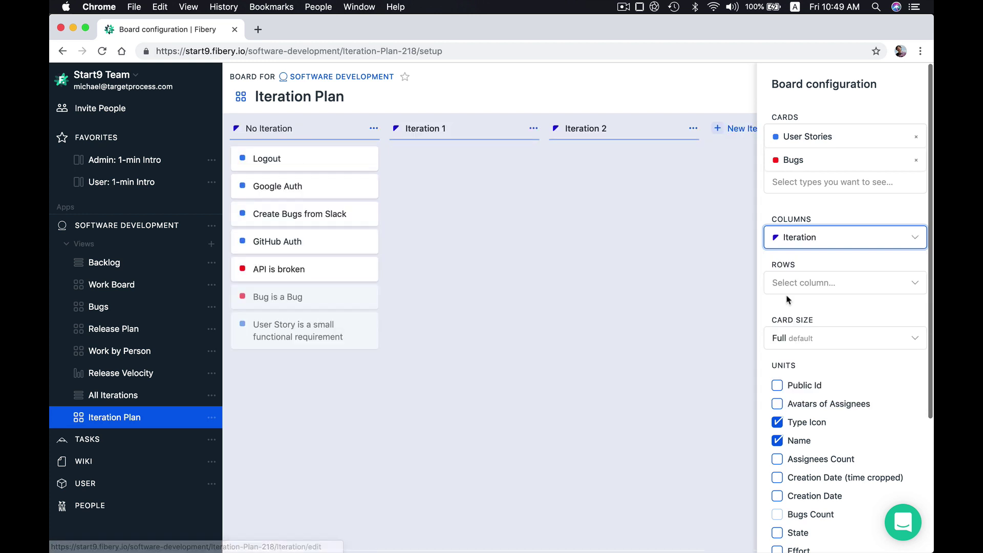
pyautogui.click(568, 334)
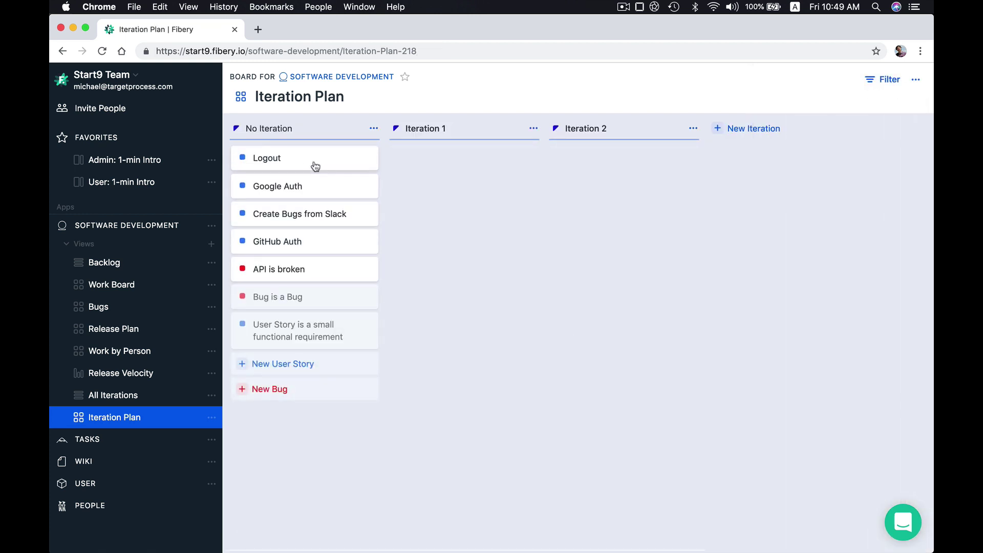
# Step: Show Effort and assignee avatars on Iteration Plan cards and set card size to Compact
pyautogui.click(917, 79)
pyautogui.click(881, 177)
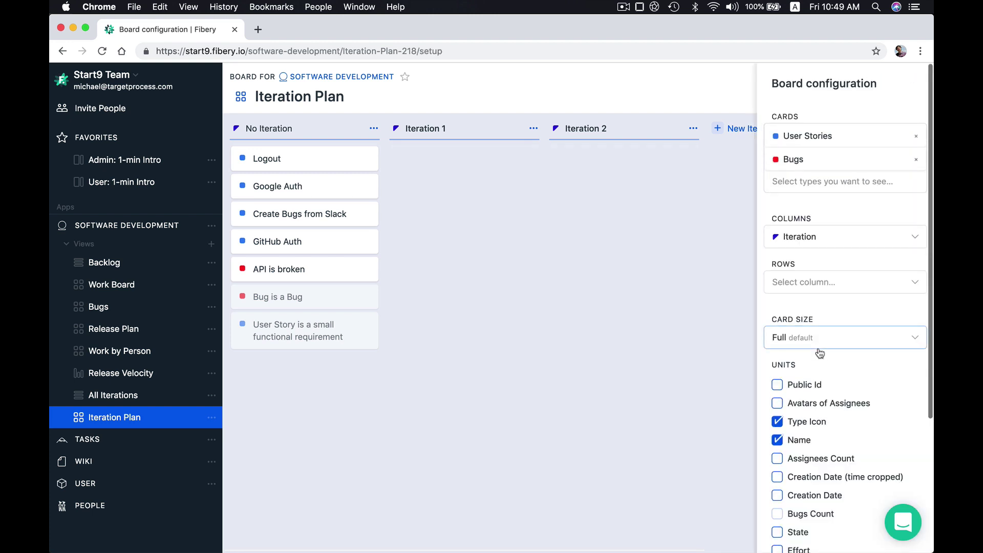
pyautogui.scroll(-4, 820, 354)
pyautogui.click(777, 369)
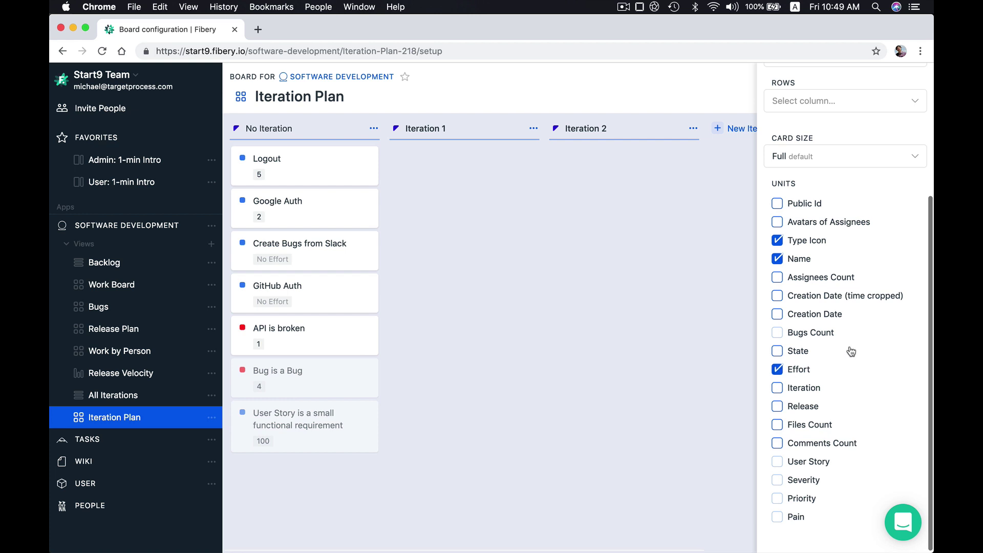
pyautogui.click(777, 221)
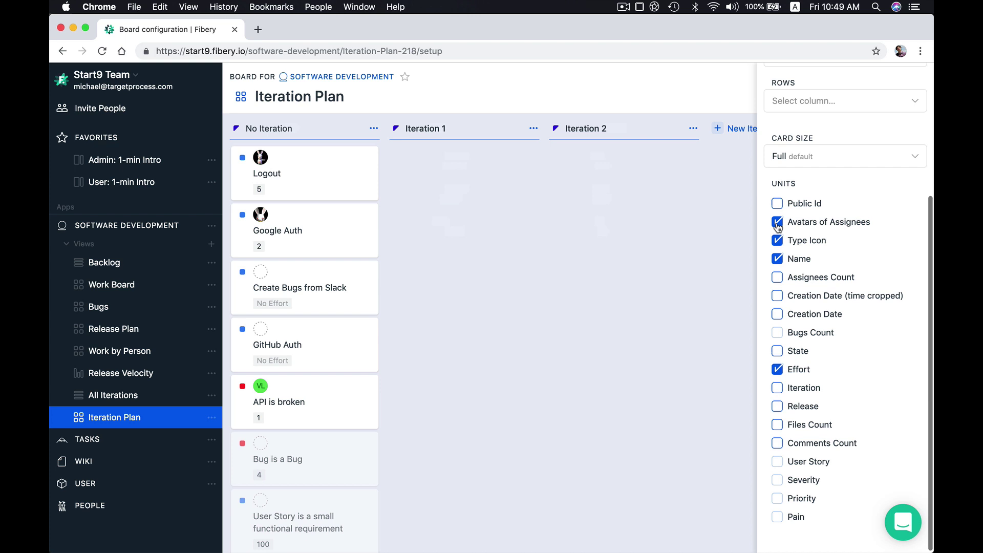
pyautogui.click(815, 158)
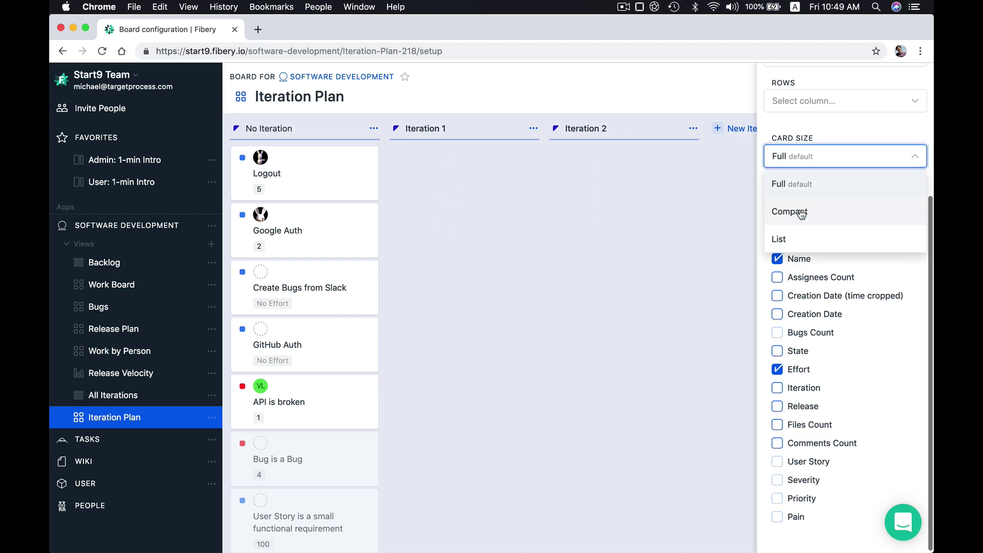
pyautogui.click(802, 212)
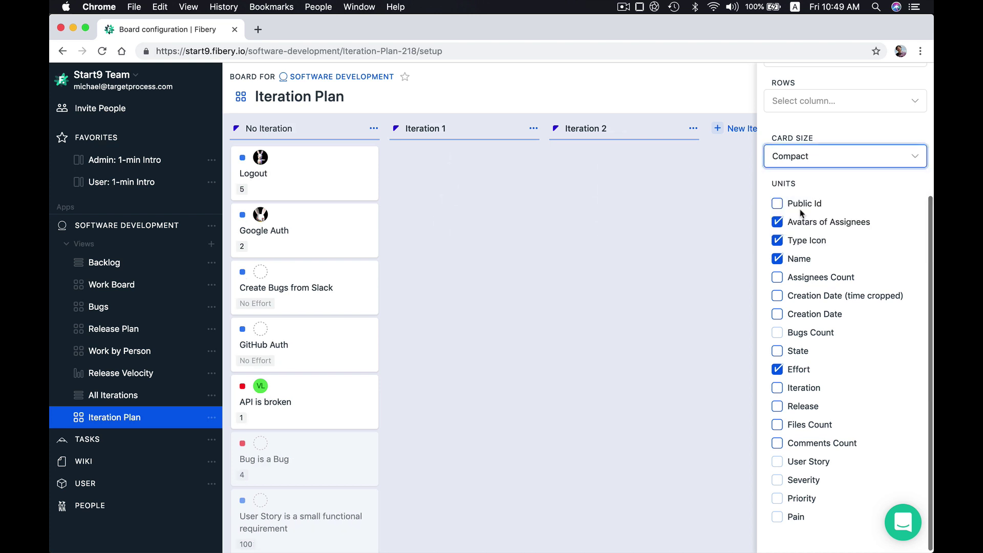
pyautogui.click(681, 271)
pyautogui.moveTo(475, 223)
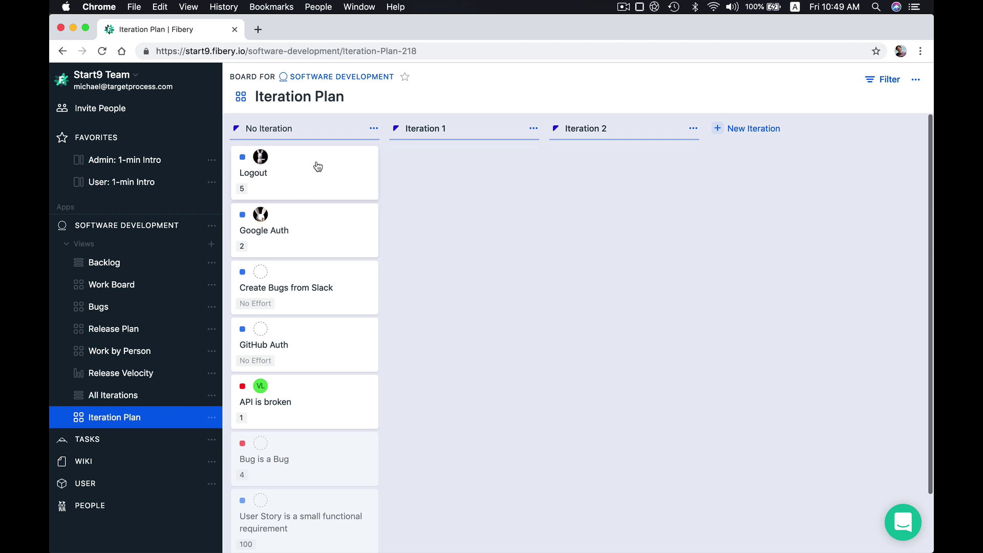
# Step: Move Logout, API is broken and GitHub Auth into Iteration 1, and Google Auth into Iteration 2
pyautogui.moveTo(316, 165); pyautogui.dragTo(435, 164)
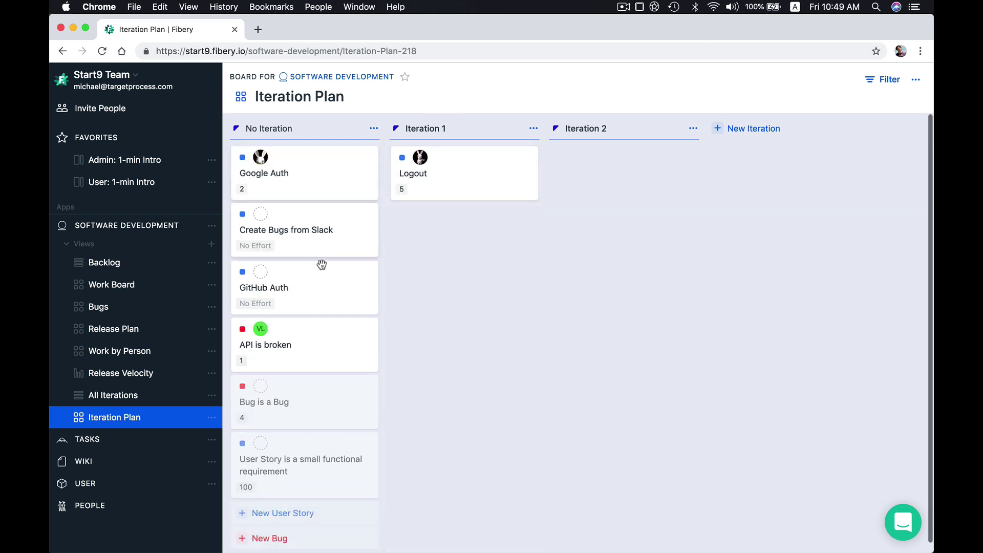
pyautogui.moveTo(302, 343); pyautogui.dragTo(443, 233)
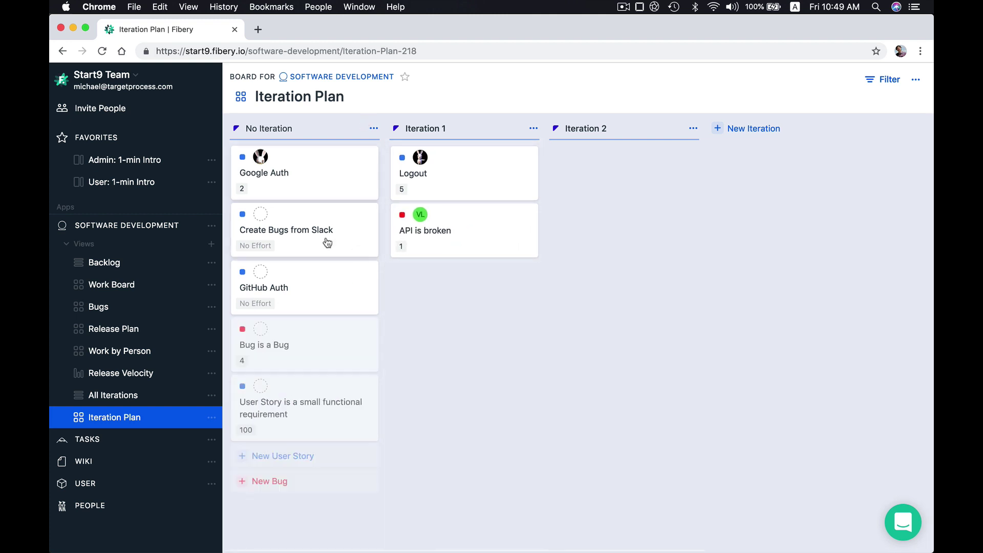
pyautogui.moveTo(303, 285); pyautogui.dragTo(441, 286)
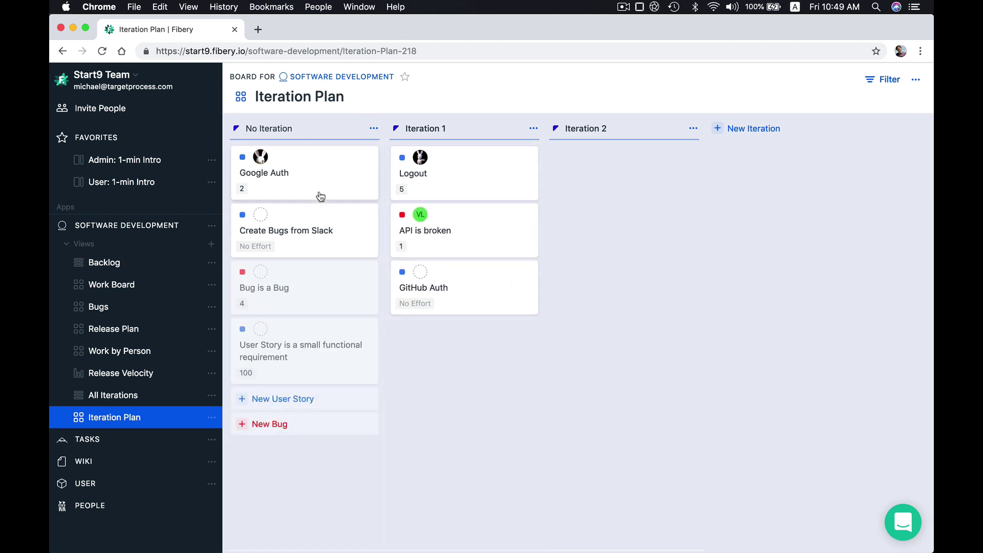
pyautogui.moveTo(302, 190); pyautogui.dragTo(589, 174)
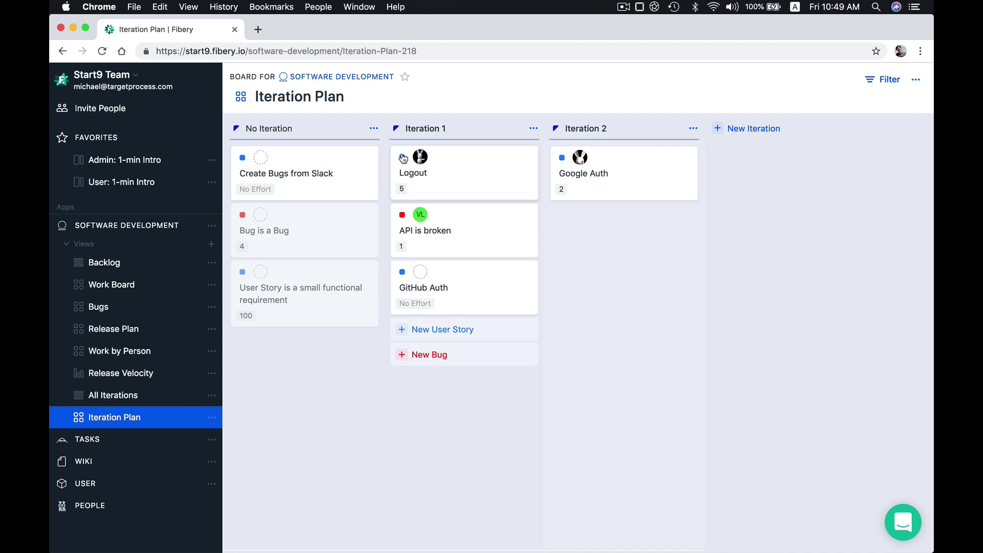
# Step: Give Create Bugs from Slack an effort of 12 and move it into Iteration 2
pyautogui.click(326, 174)
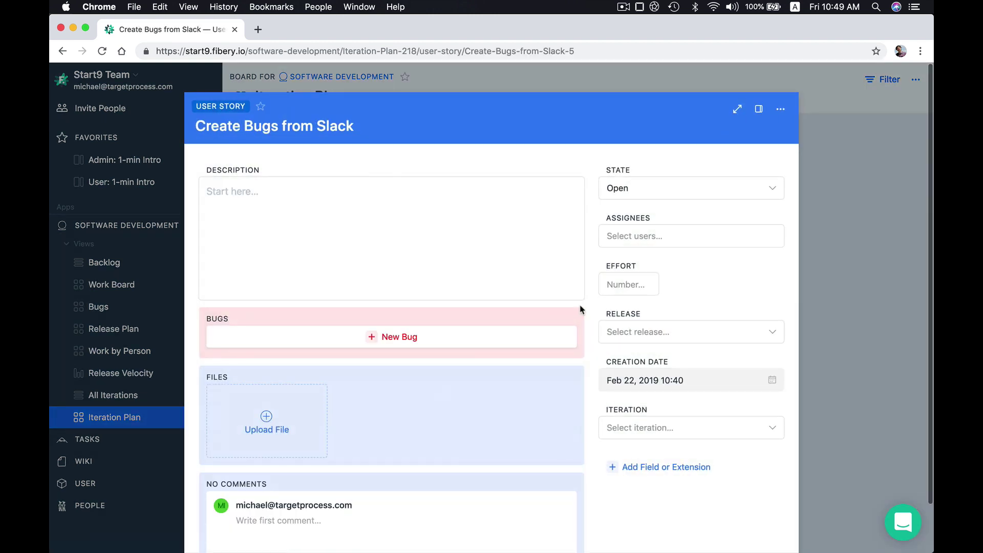
pyautogui.click(621, 281)
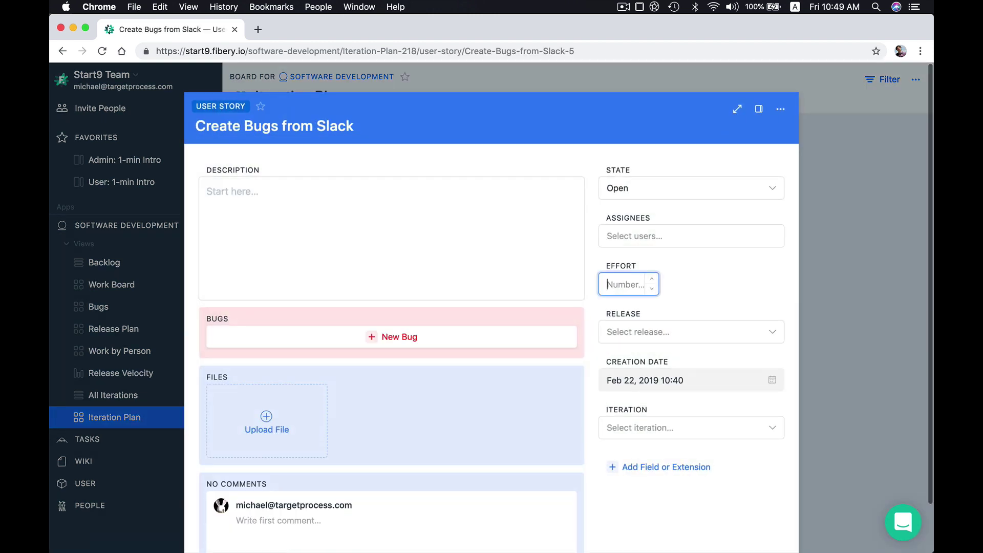
pyautogui.write('12')
pyautogui.click(803, 266)
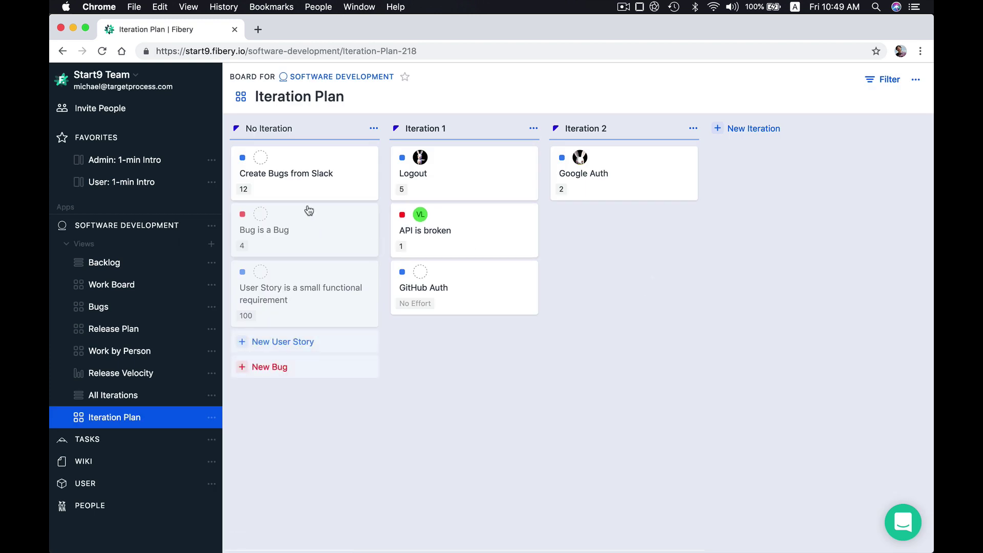
pyautogui.moveTo(300, 171); pyautogui.dragTo(600, 131)
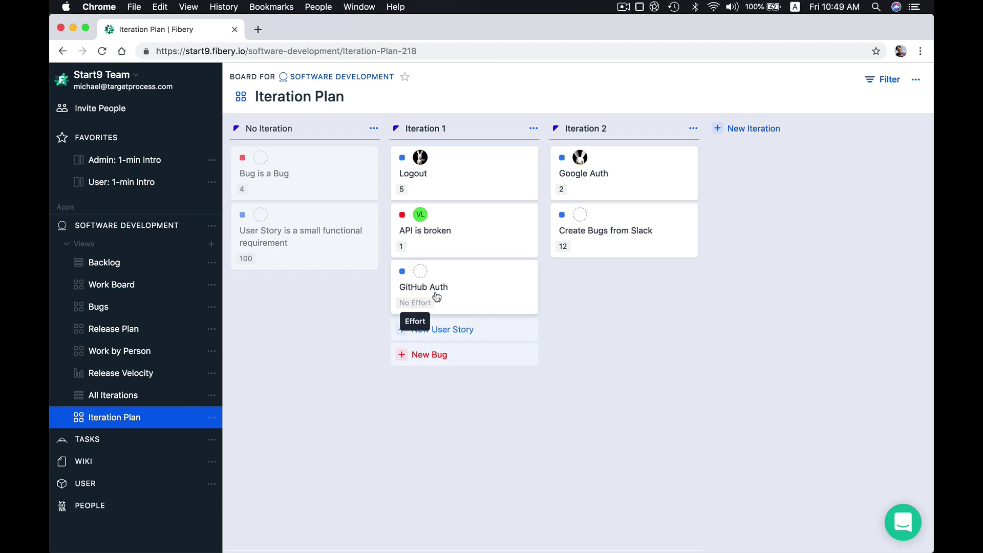
# Step: From the Logout story, start a new single-select field named Importance
pyautogui.click(479, 172)
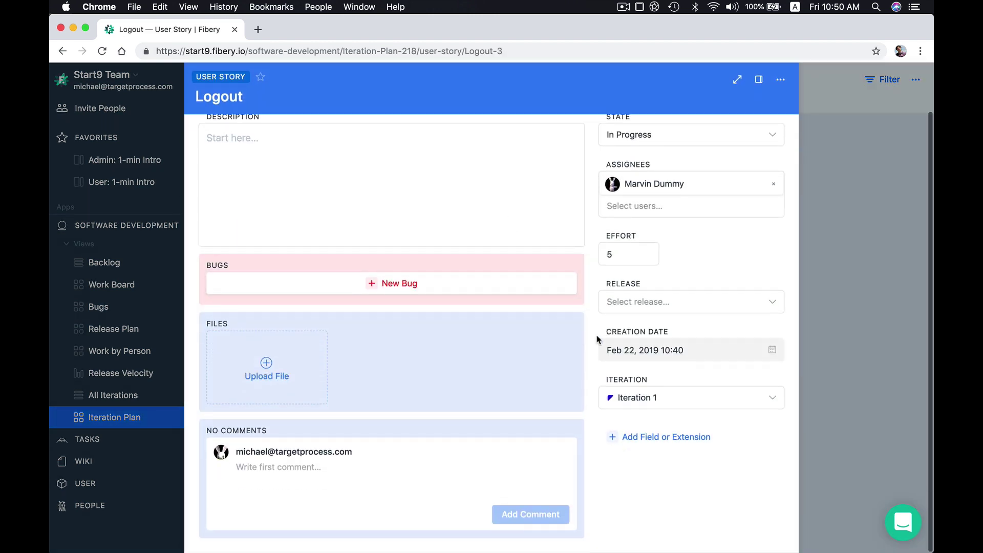
pyautogui.click(638, 440)
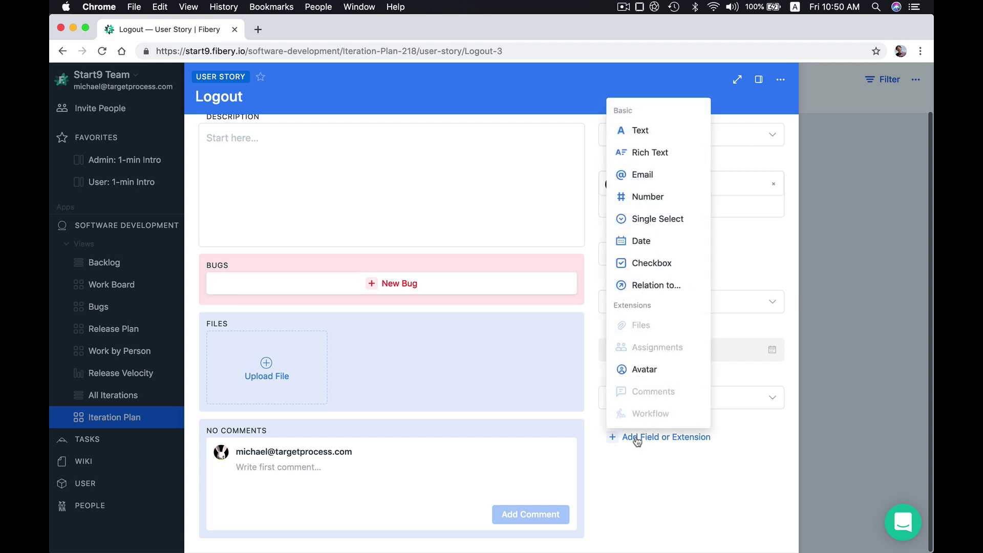
pyautogui.click(658, 219)
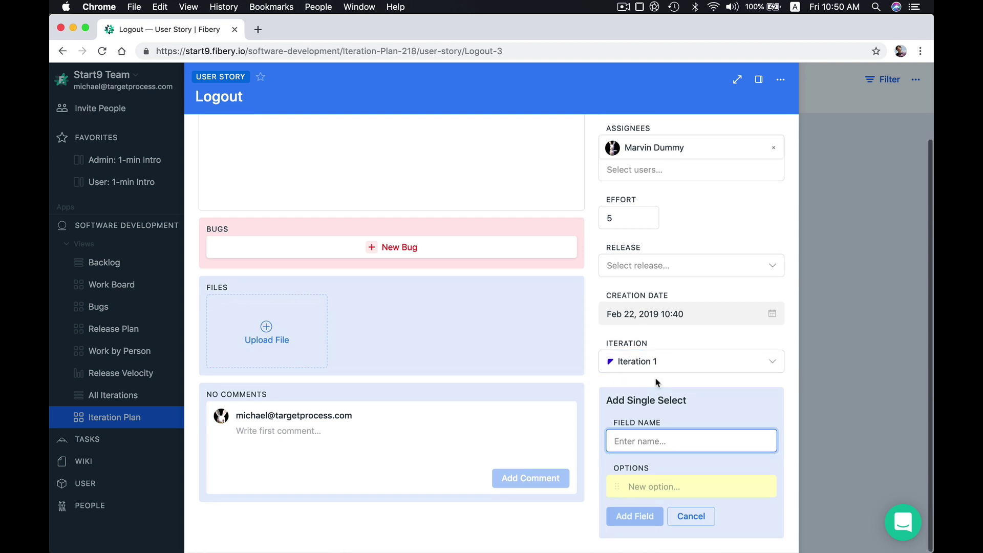
pyautogui.write('Importan')
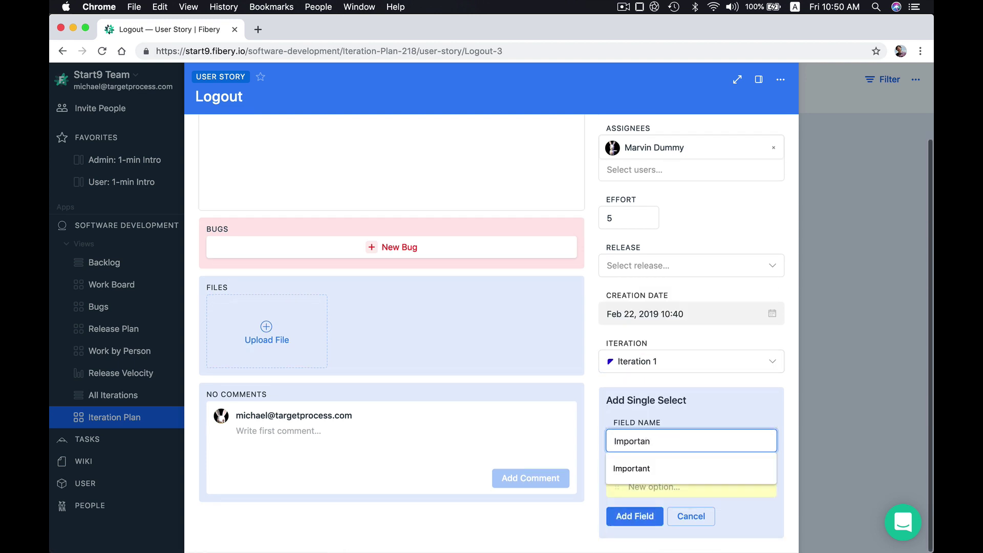
pyautogui.write('ce')
pyautogui.press('BackSpace')
# Step: Add the options High, Medium and Low and save the Importance field
pyautogui.write('nce')
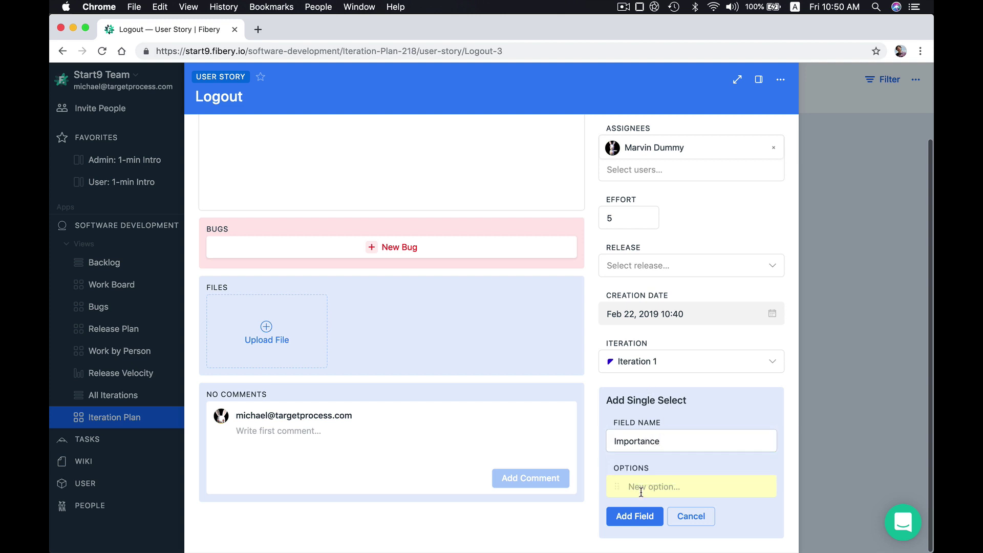
pyautogui.write('High')
pyautogui.press('Return')
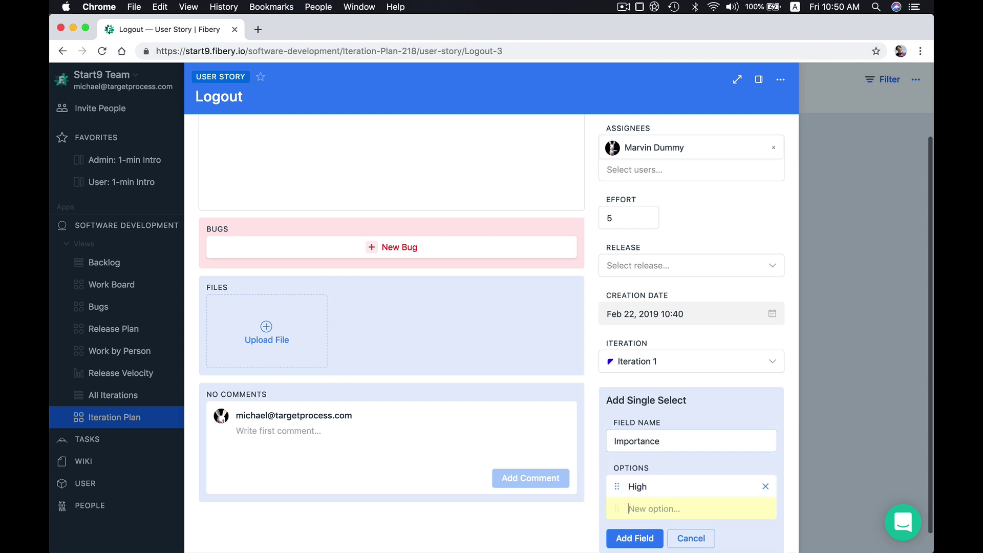
pyautogui.write('Medium')
pyautogui.press('Return')
pyautogui.write('Low')
pyautogui.press('Return')
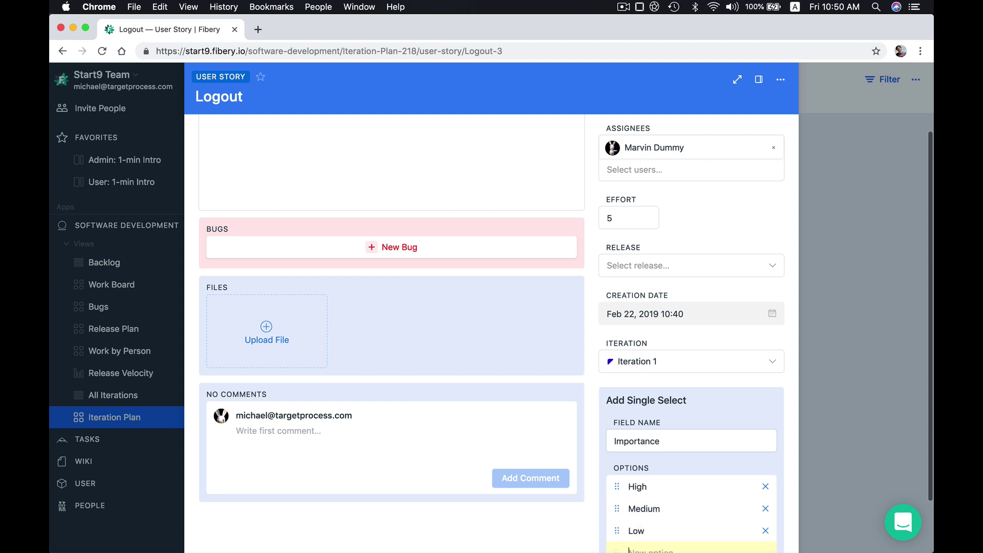
pyautogui.scroll(-2, 652, 478)
pyautogui.click(661, 516)
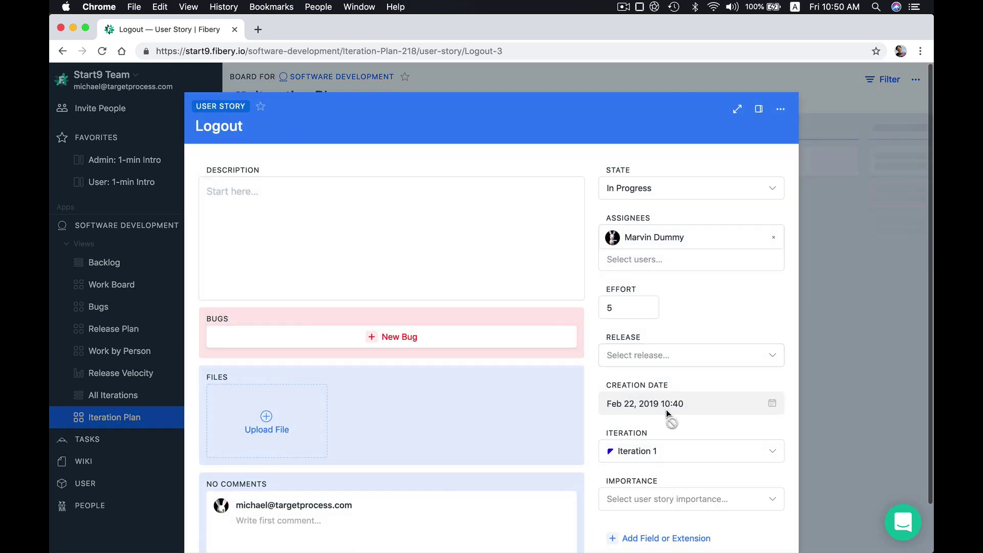
# Step: Set Logout's Importance to High and return to the board
pyautogui.click(642, 450)
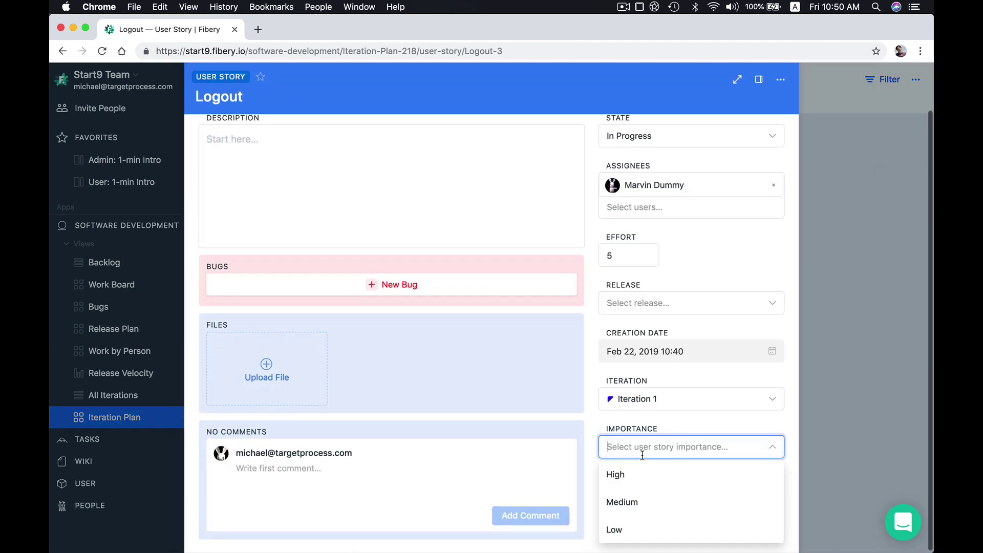
pyautogui.click(633, 484)
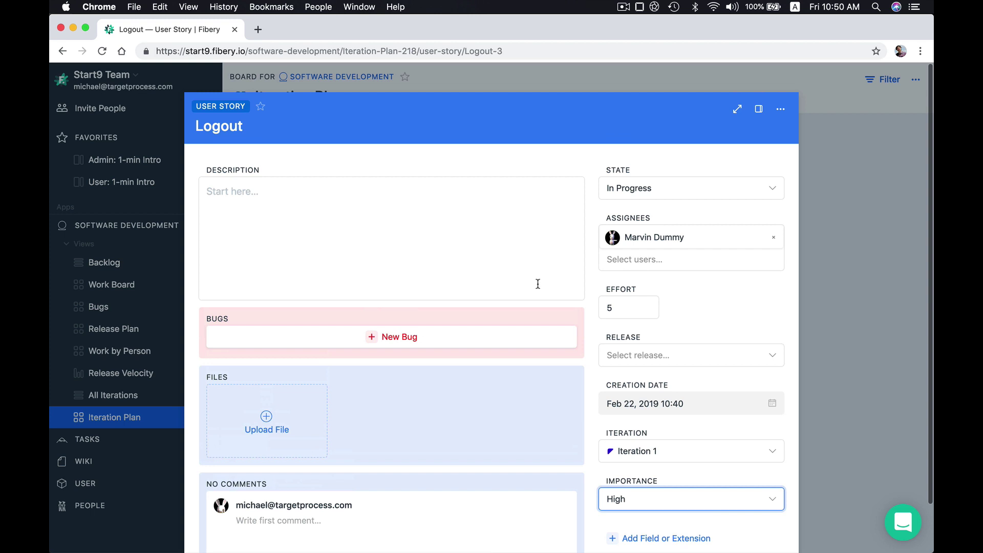
pyautogui.click(843, 240)
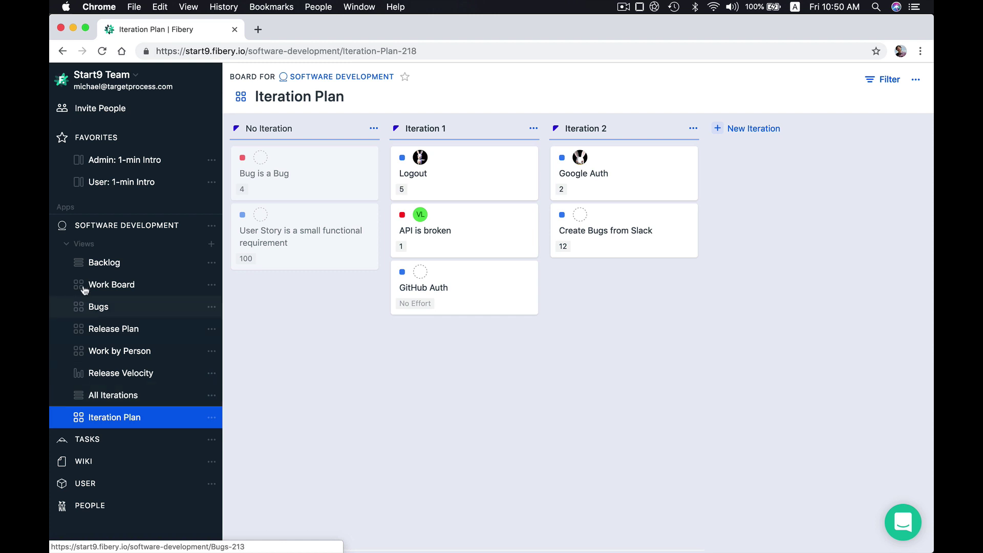
# Step: Add a new chart view and title it 'Iteration Velocity'
pyautogui.click(212, 244)
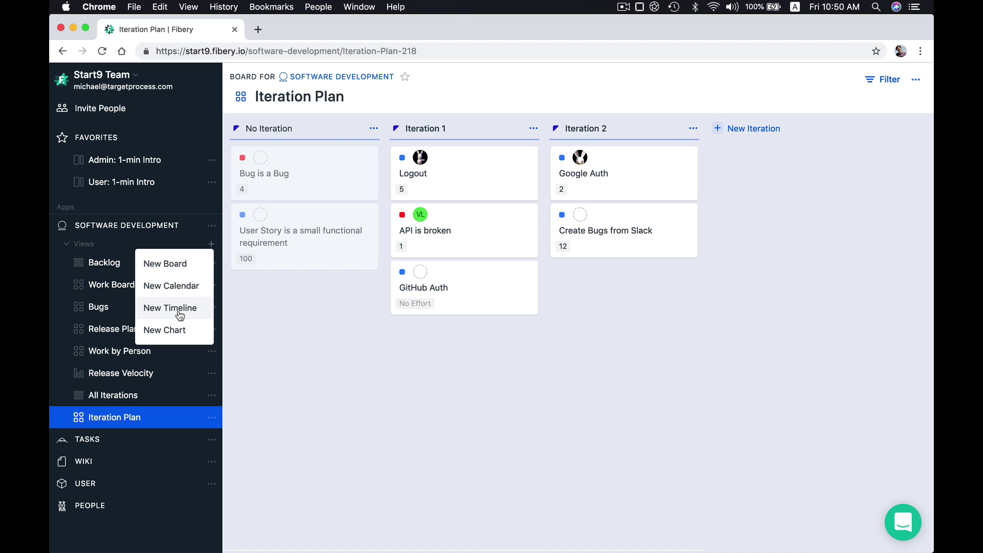
pyautogui.click(174, 329)
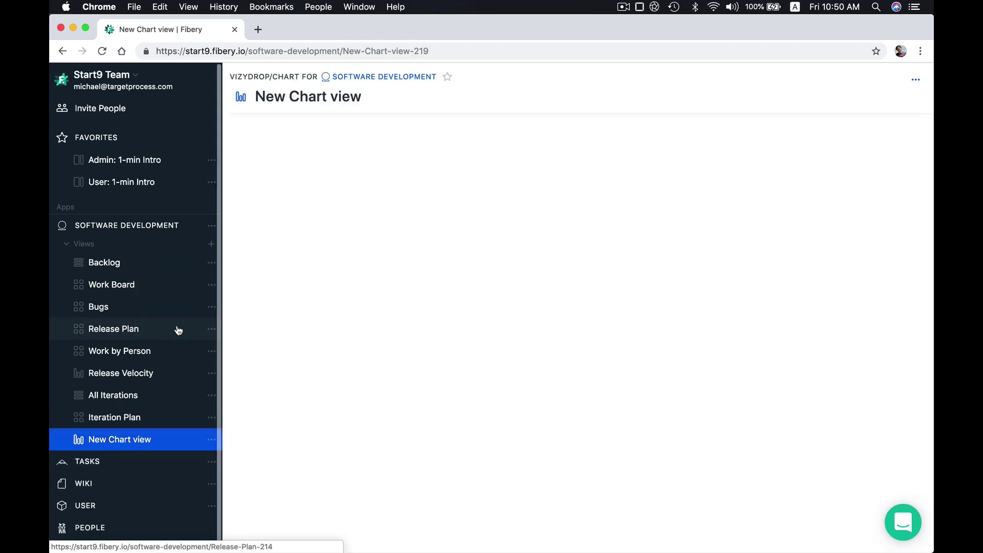
pyautogui.tripleClick(310, 97)
pyautogui.press('BackSpace')
pyautogui.write('Iterati')
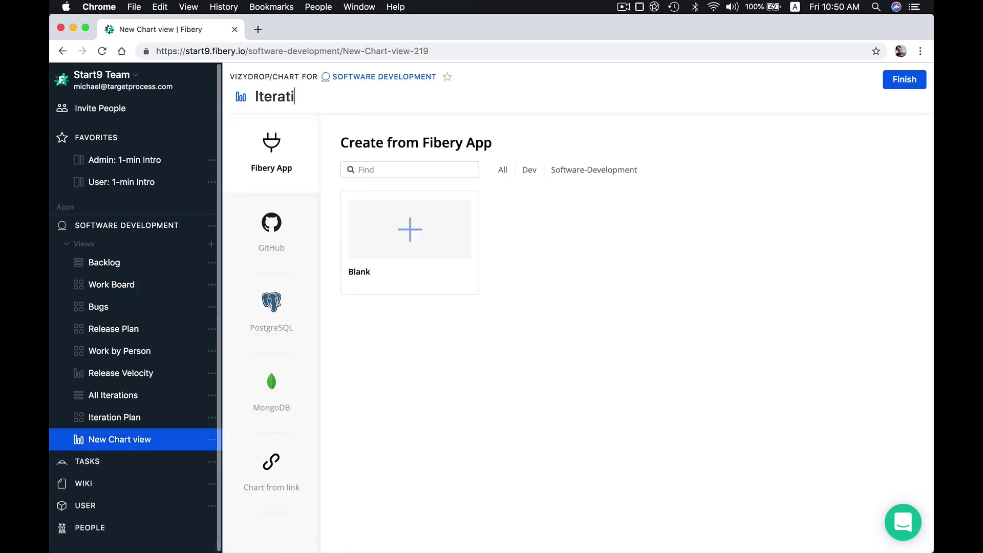
pyautogui.write('on Velocity')
# Step: Start the chart from a blank template using User Story and Bug data
pyautogui.click(409, 227)
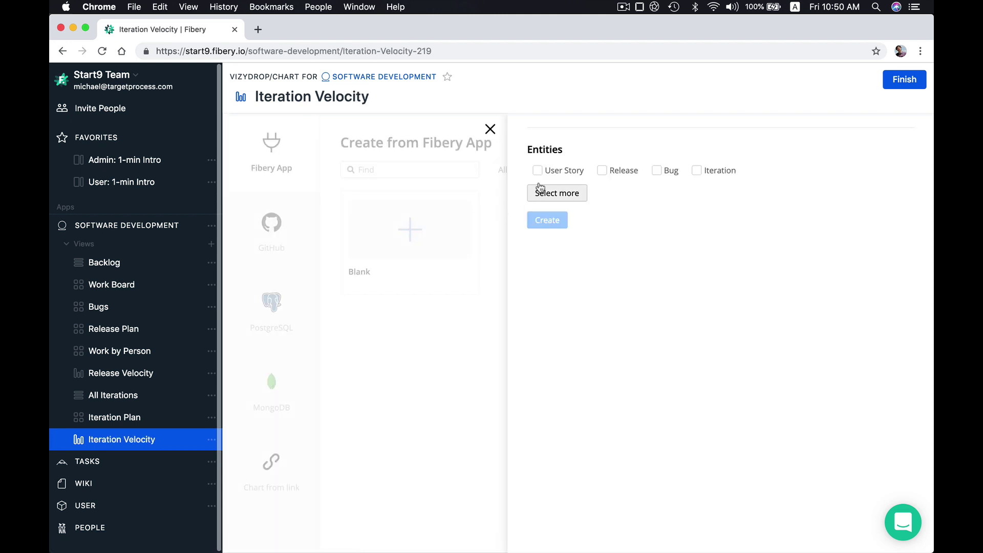
pyautogui.click(538, 171)
pyautogui.click(657, 172)
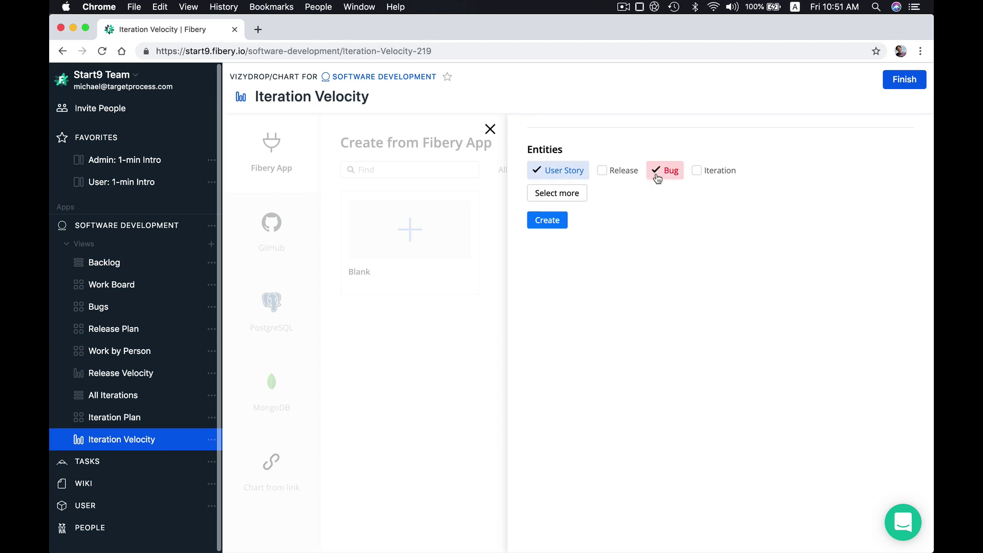
pyautogui.click(538, 222)
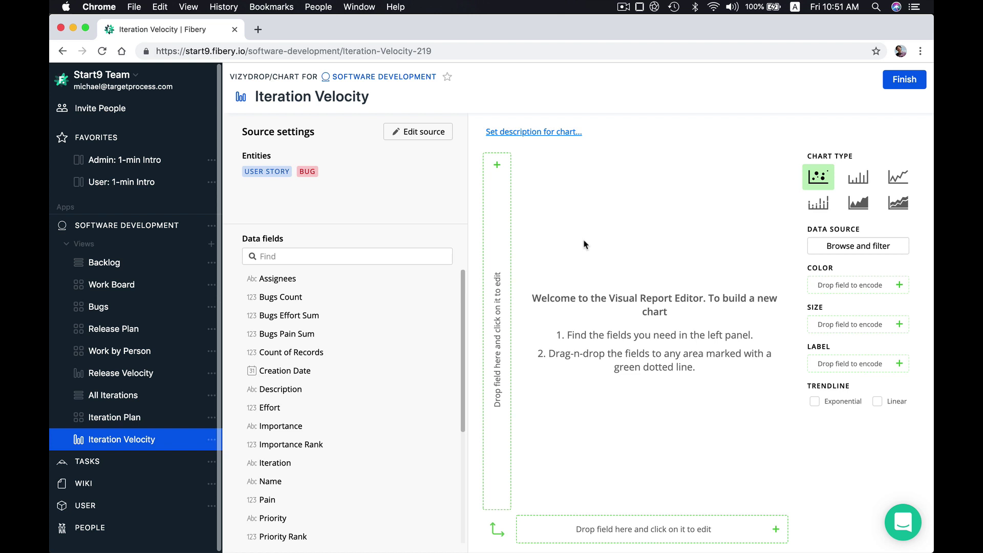
# Step: Put Iteration on the chart's X-axis
pyautogui.scroll(-3, 329, 463)
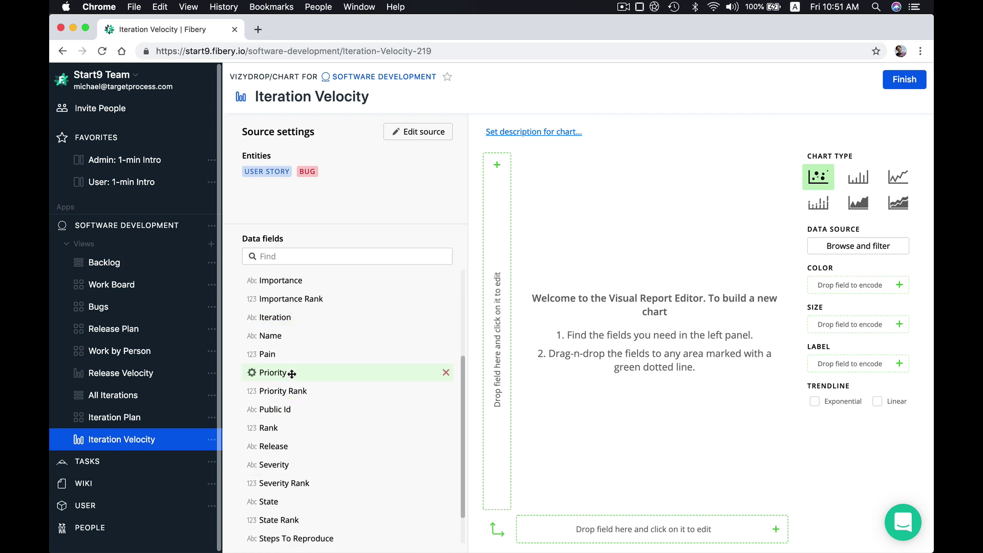
pyautogui.scroll(2, 292, 374)
pyautogui.scroll(-3, 291, 374)
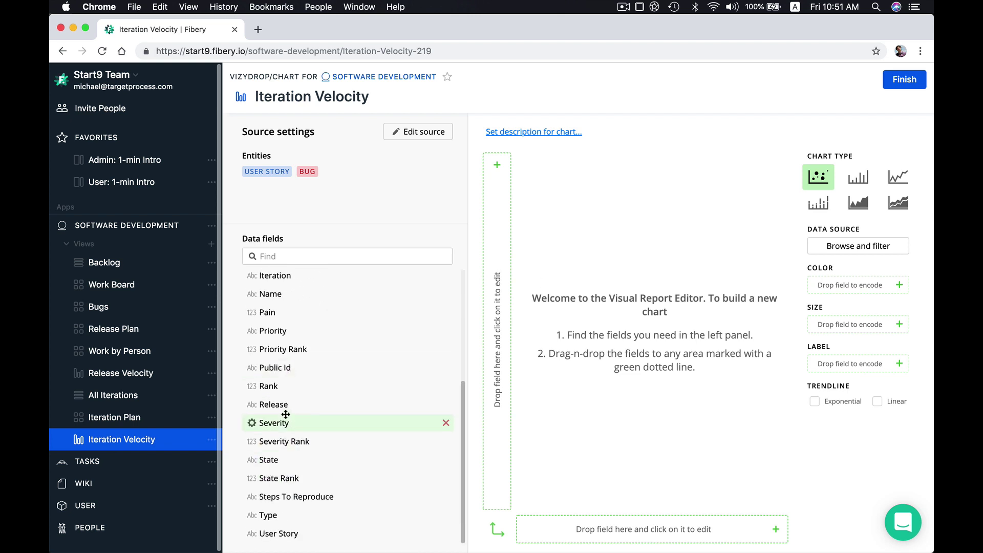
pyautogui.scroll(2, 276, 415)
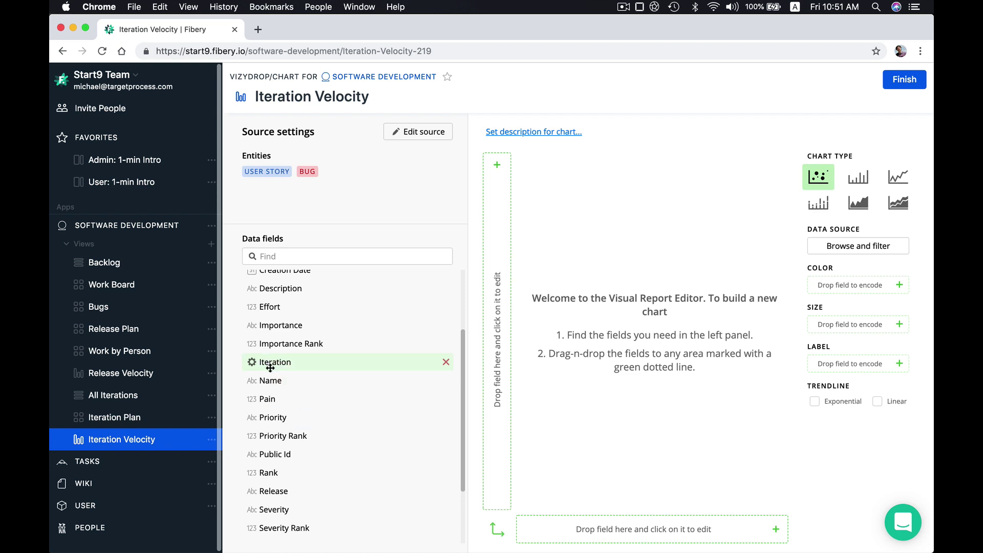
pyautogui.moveTo(267, 362); pyautogui.dragTo(634, 526)
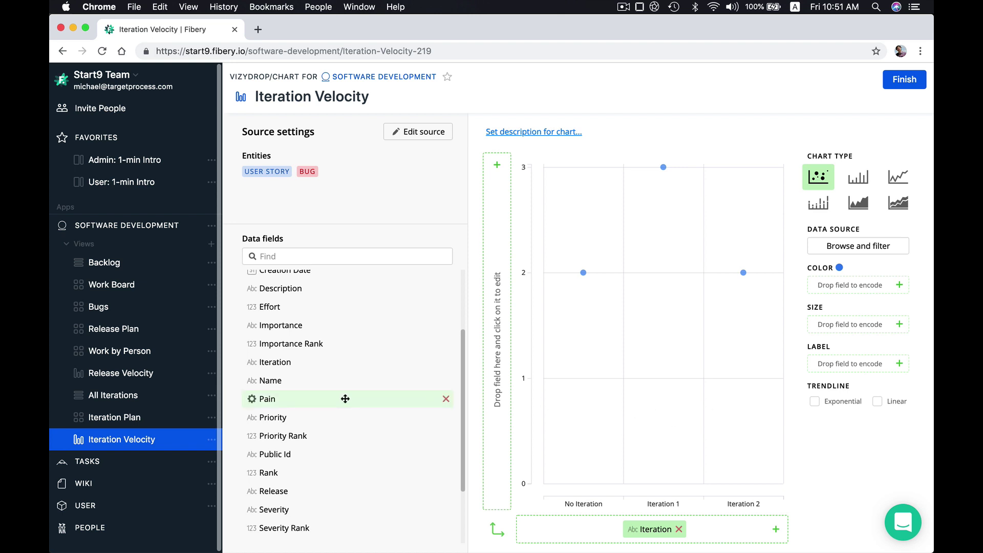
# Step: Plot summed Effort on the Y-axis and display the chart as bars
pyautogui.scroll(3, 345, 398)
pyautogui.moveTo(579, 283)
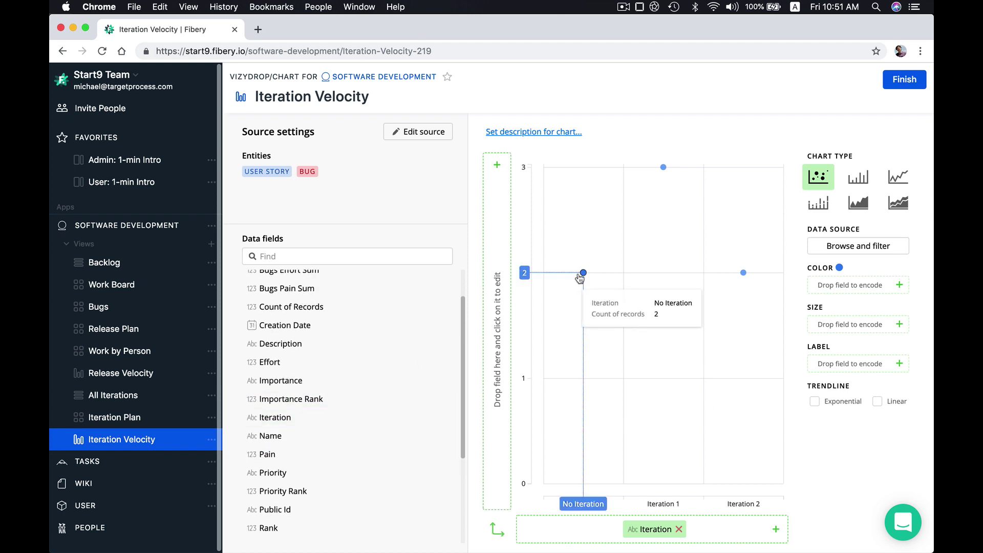
pyautogui.scroll(2, 331, 360)
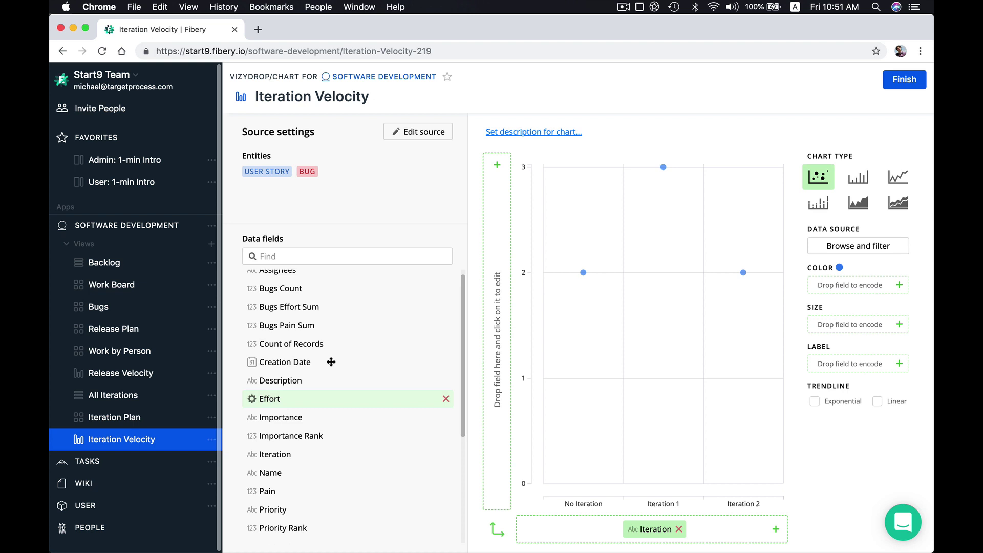
pyautogui.moveTo(373, 377); pyautogui.dragTo(496, 330)
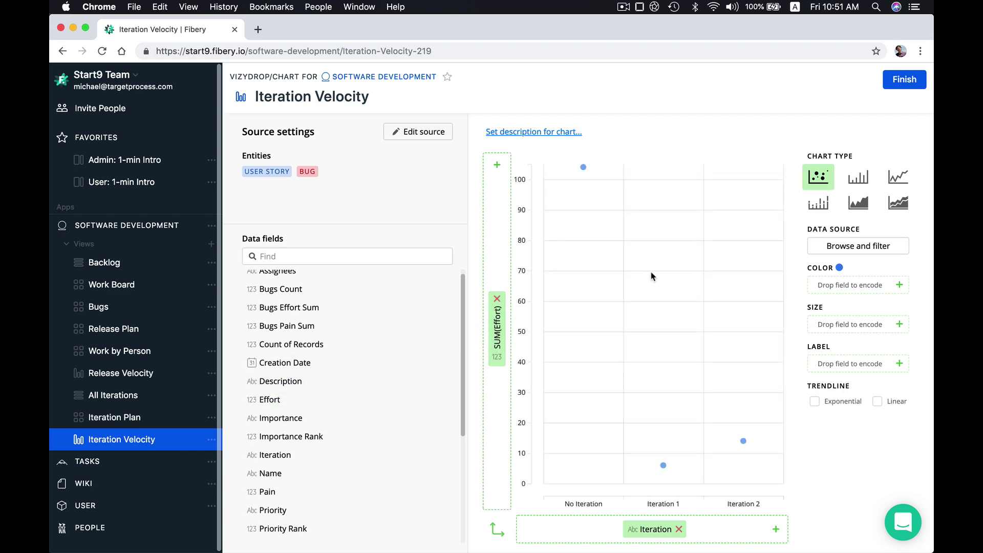
pyautogui.click(854, 180)
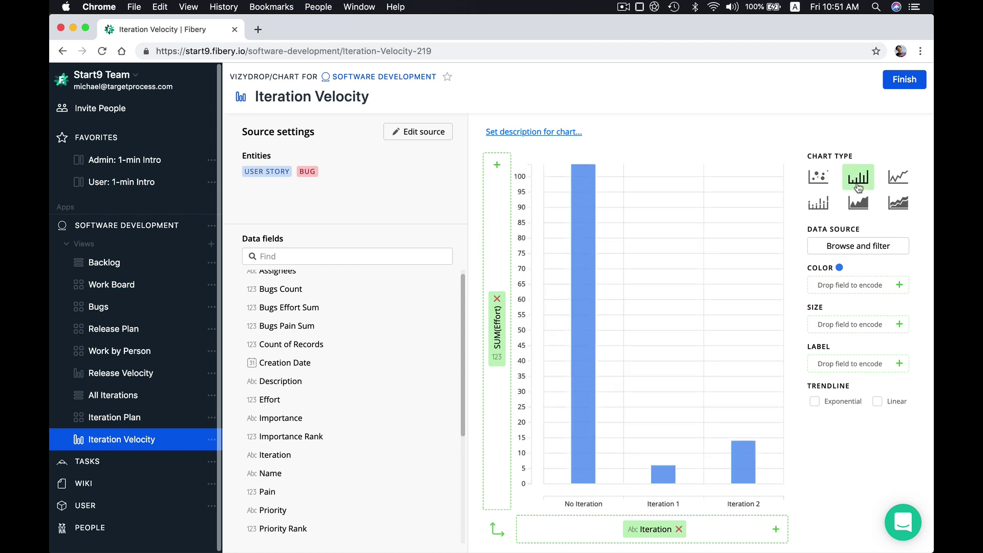
pyautogui.moveTo(660, 476)
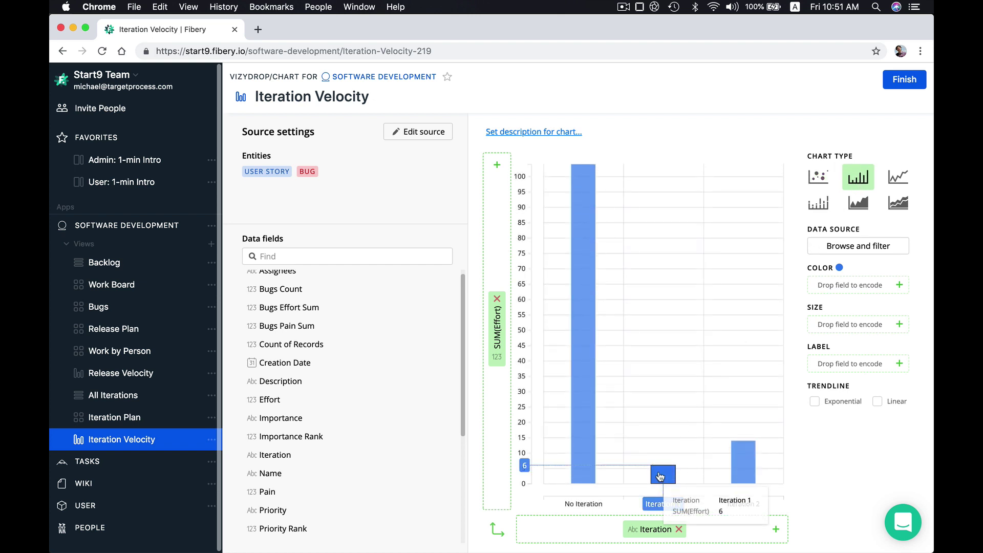
pyautogui.moveTo(743, 467)
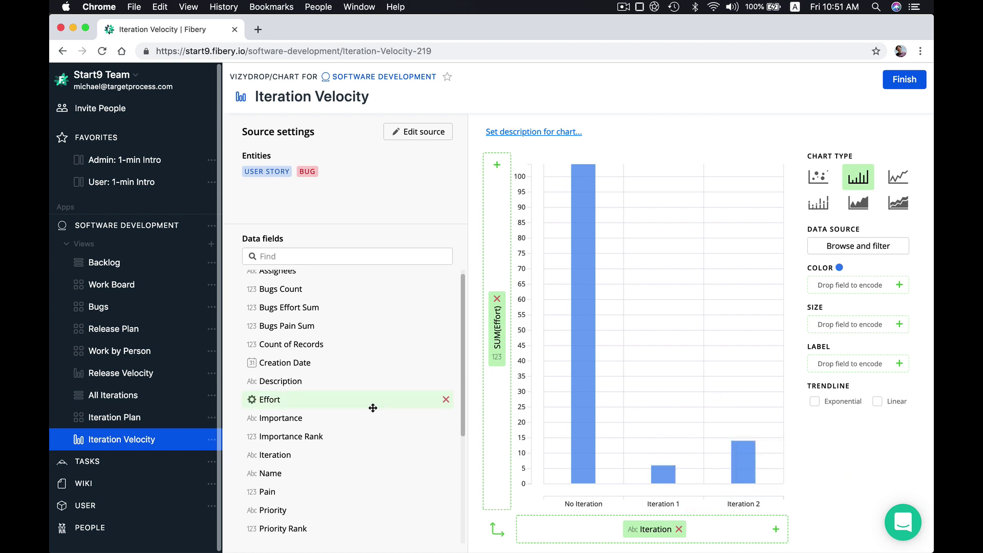
# Step: Colour the Iteration Velocity bars by the Type field to separate User Story and Bug effort
pyautogui.scroll(-2, 286, 419)
pyautogui.scroll(-5, 285, 420)
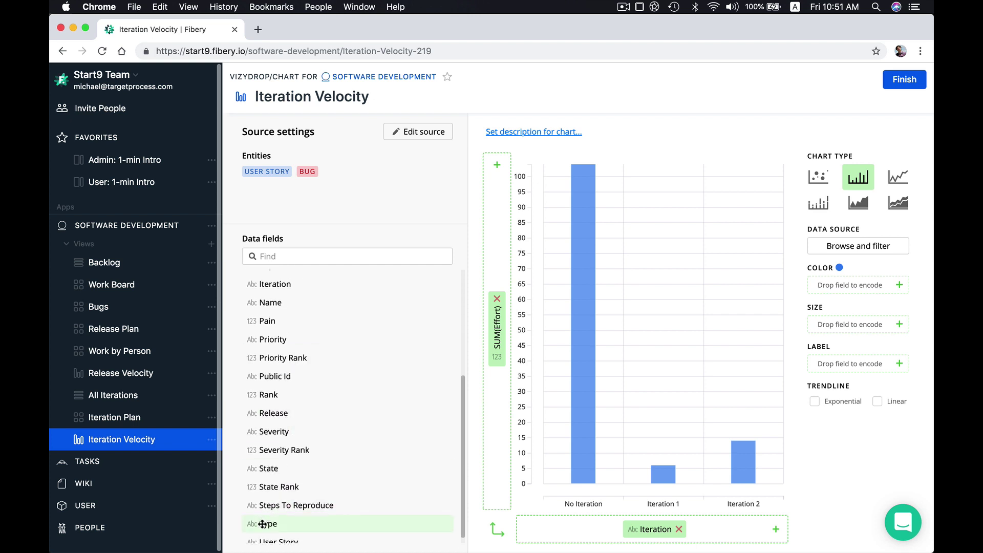
pyautogui.moveTo(262, 524); pyautogui.dragTo(857, 287)
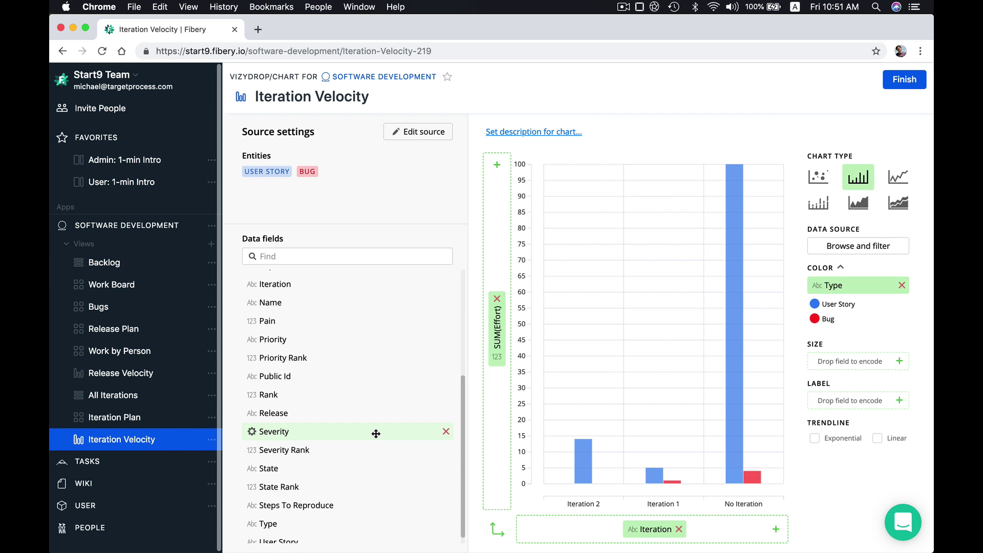
# Step: Finish editing the Iteration Velocity chart and switch to the Work Board view
pyautogui.click(906, 80)
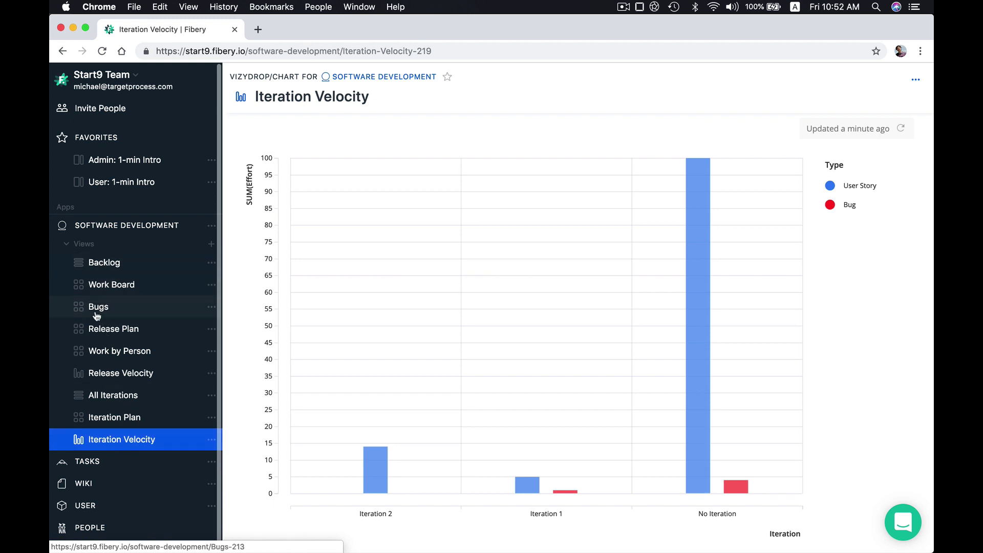
pyautogui.click(103, 286)
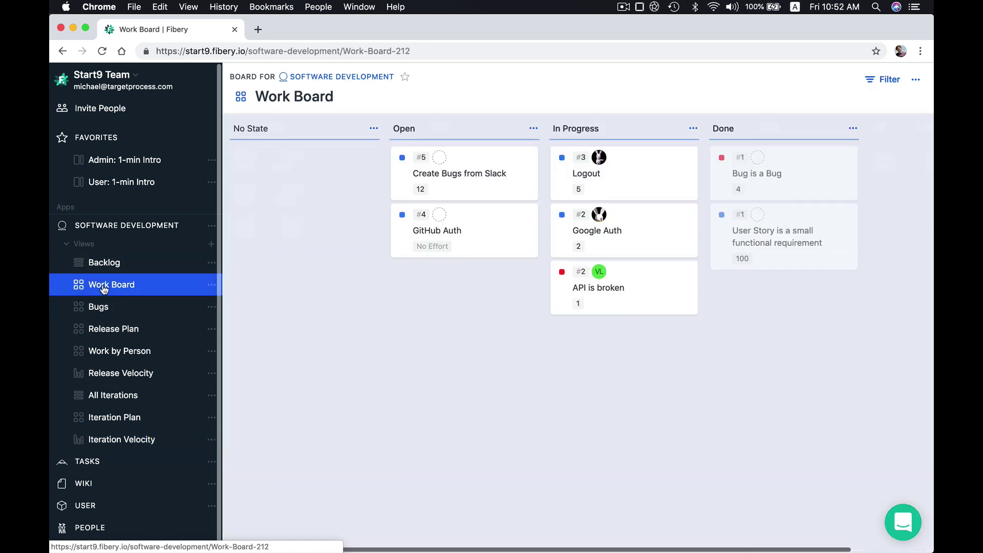